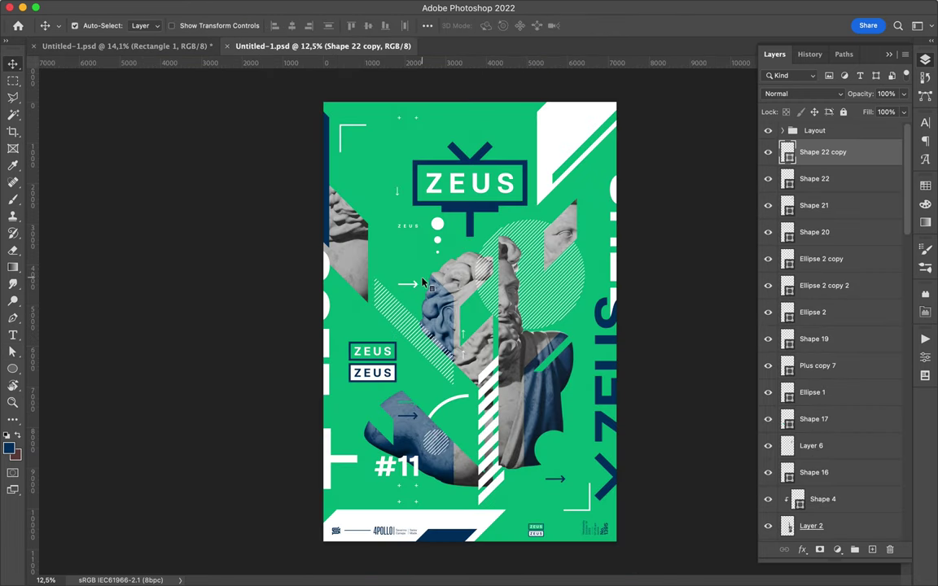
On the blue Zeus poster, fill the ZEUS label boxes green from the swatches.
click(173, 47)
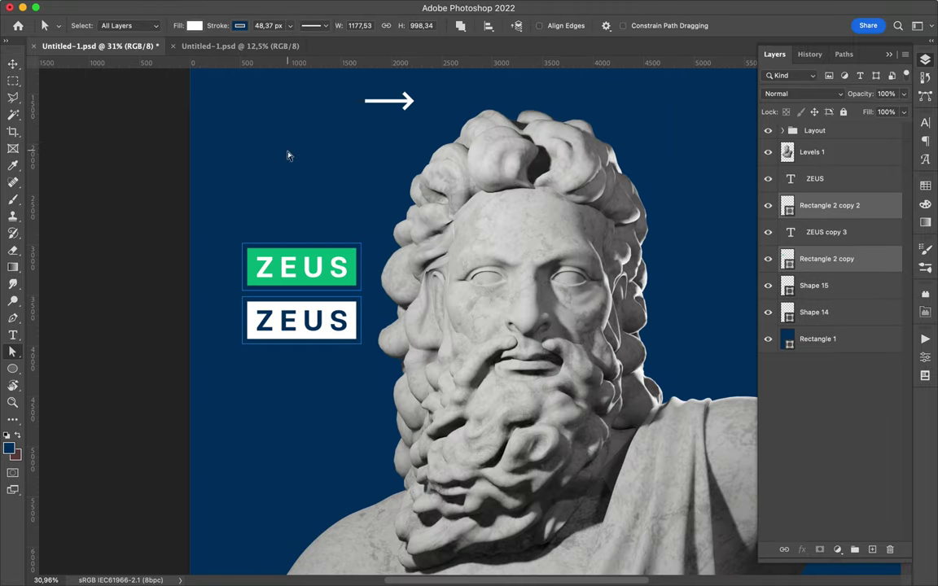
click(194, 25)
click(157, 97)
Duplicate the top ZEUS label above the stack and recolour it navy with a white border.
super+click(338, 240)
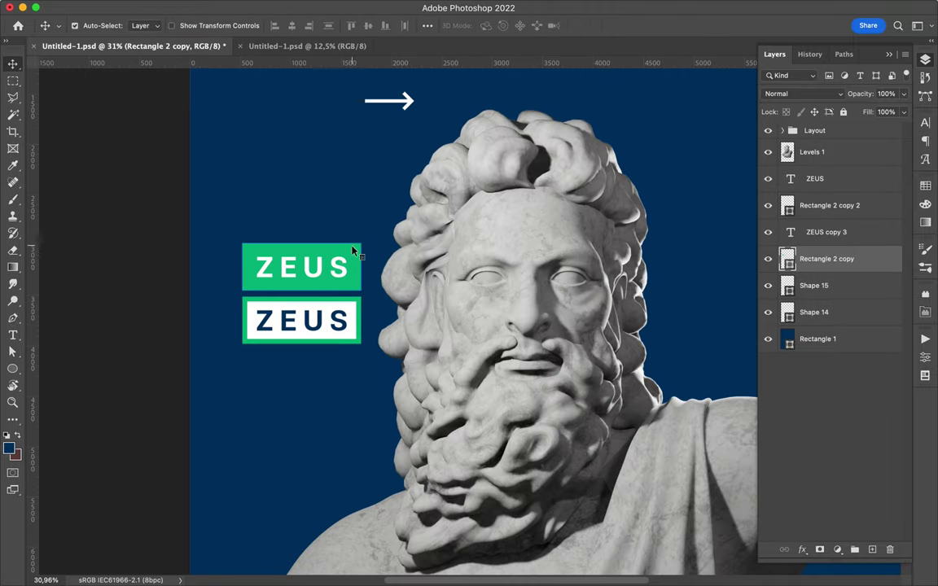
shift+click(356, 256)
drag(356, 256, 348, 213)
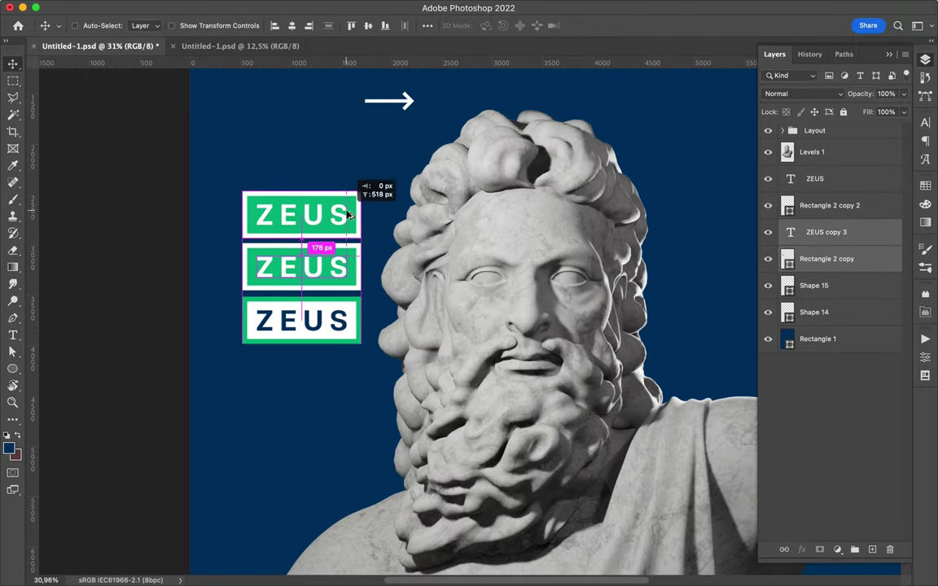
key(a)
click(194, 25)
click(122, 95)
Duplicate the arrow down below the statue and shift the statue lower.
key(v)
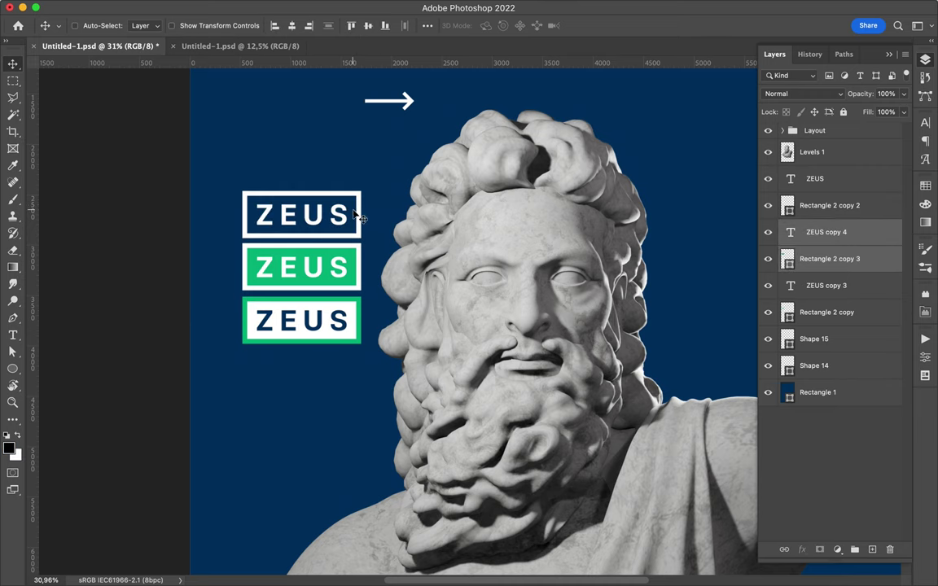
scroll(472, 321, down, 2)
super+click(374, 171)
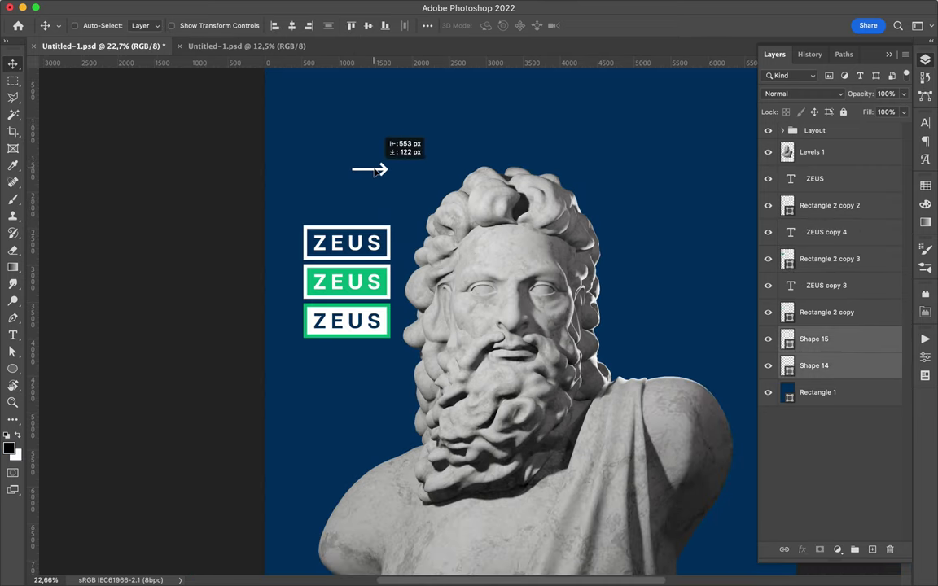
scroll(376, 171, down, 2)
drag(386, 178, 388, 470)
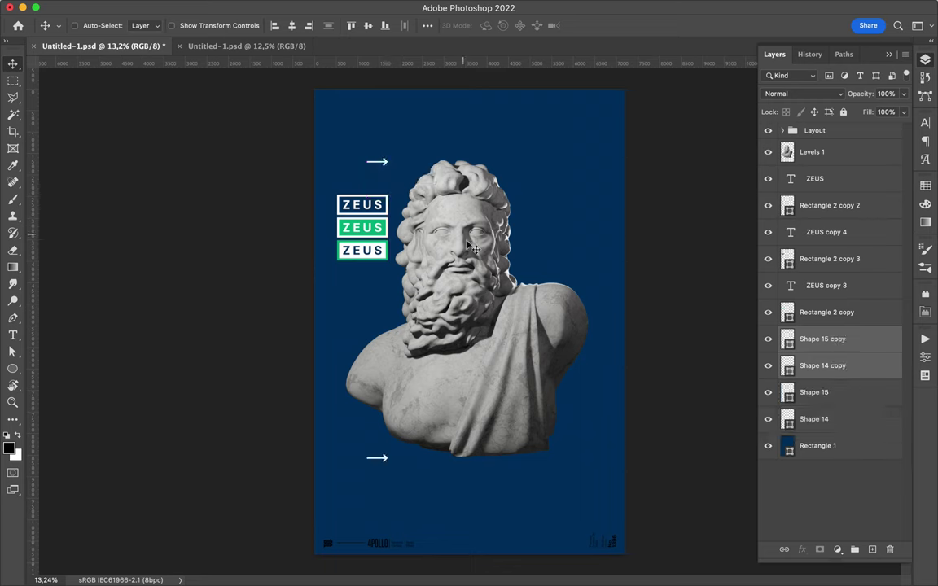
drag(481, 208, 488, 249)
Copy a tall left strip of the bust to its own layer and offset it left.
key(m)
drag(326, 175, 430, 513)
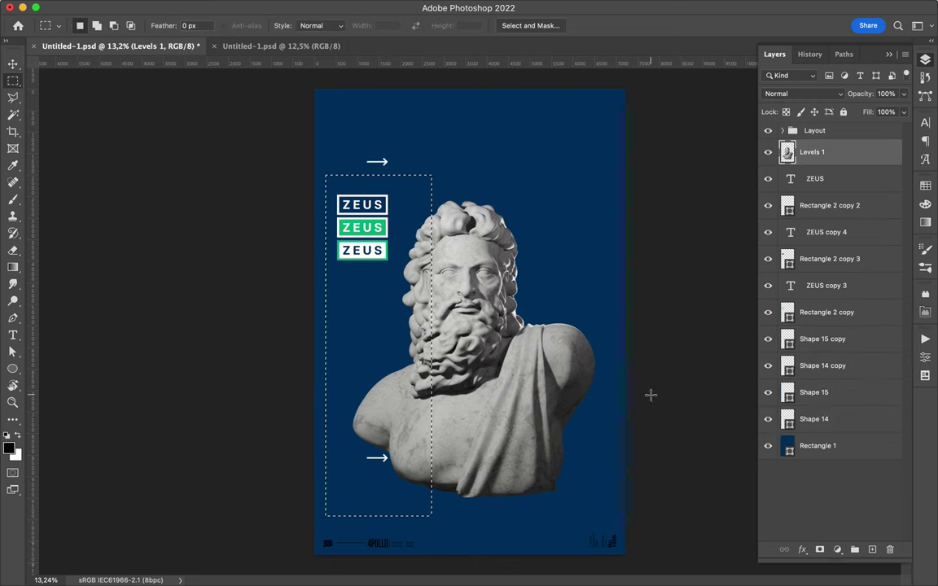
key(ctrl+j)
key(v)
drag(423, 383, 398, 374)
Draw a blue polygon over the statue's face and blend it as Overlay.
key(p)
click(474, 417)
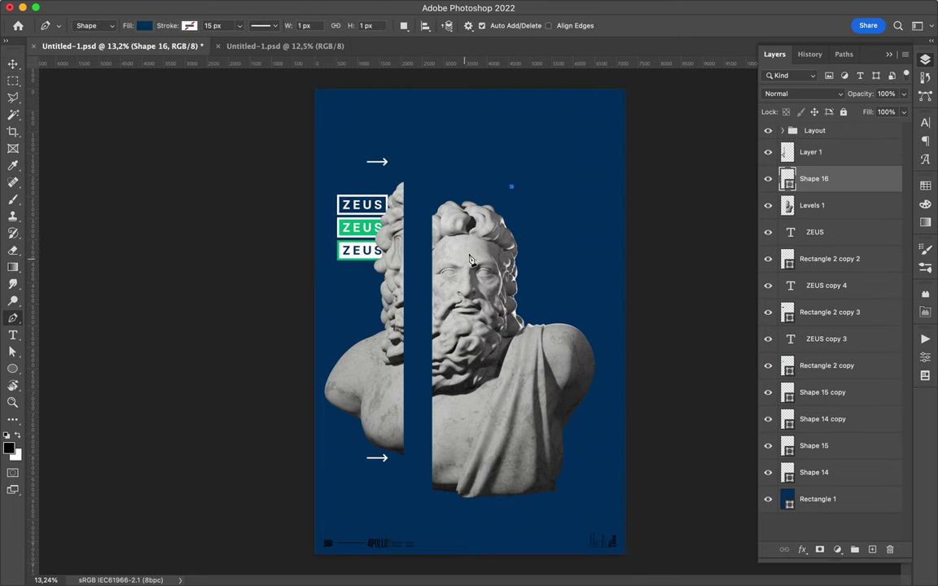
click(512, 188)
click(612, 281)
scroll(613, 283, up, 5)
click(824, 96)
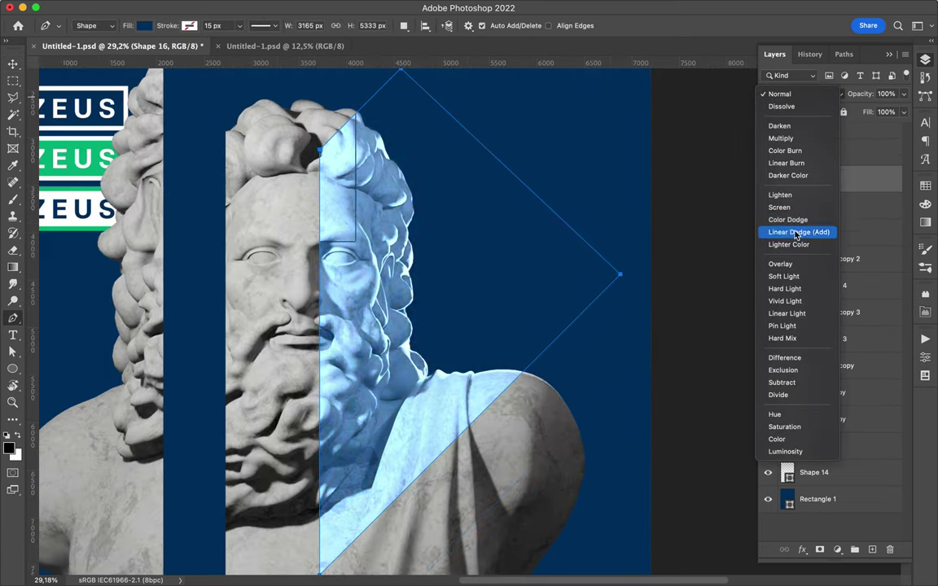
click(780, 264)
scroll(641, 289, down, 3)
scroll(291, 213, down, 3)
Draw a four-cornered shape over the left face strip and blend it as Overlay.
click(290, 207)
click(326, 170)
click(327, 400)
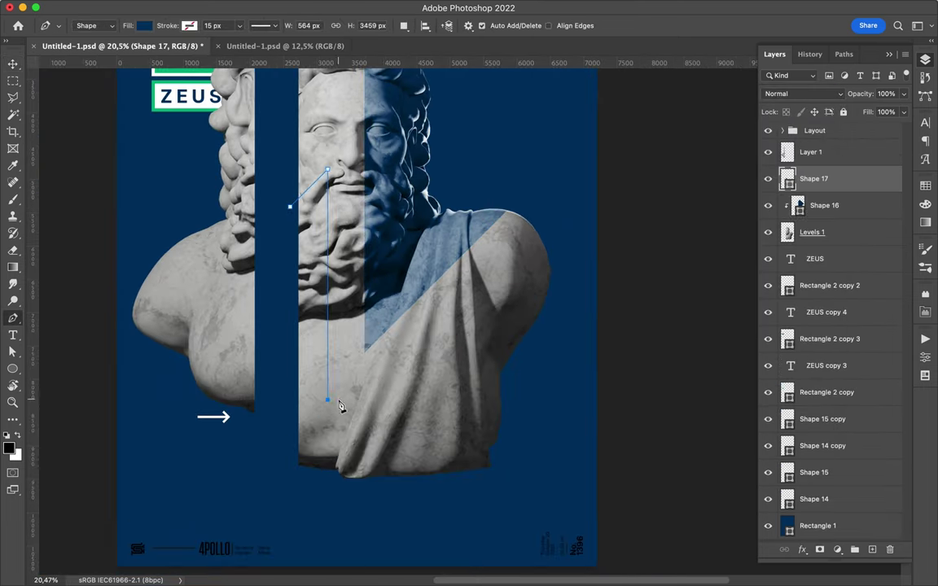
click(288, 439)
click(290, 207)
click(802, 94)
click(780, 260)
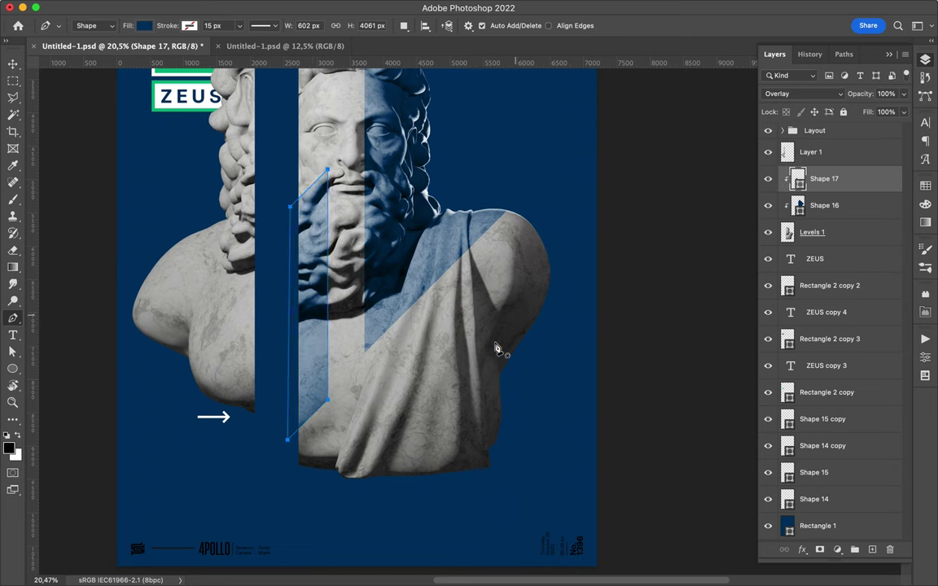
Draw a small triangular shape on the bust's left shoulder.
scroll(293, 329, up, 3)
click(186, 318)
shift+click(220, 285)
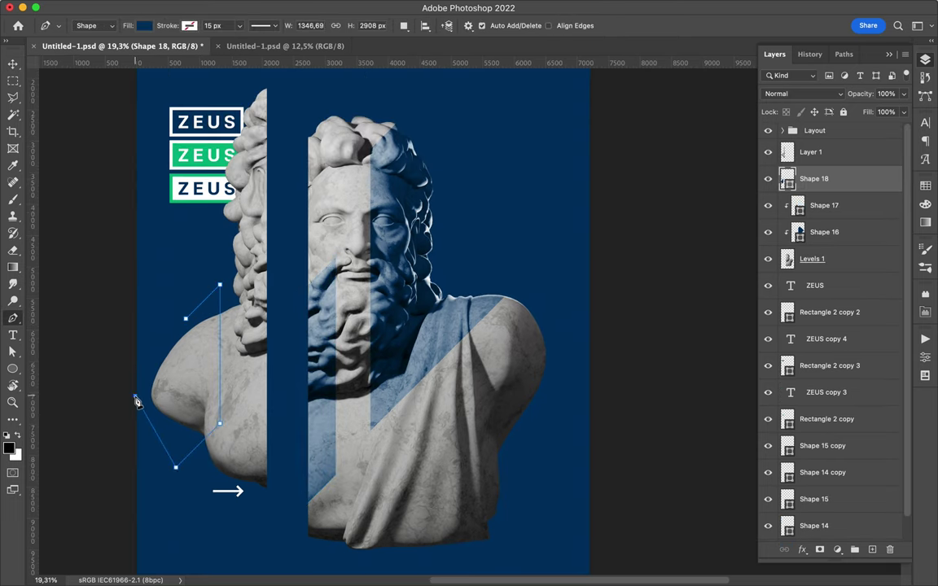
click(186, 318)
Fill the shoulder shape green, clip it to the left strip, set Multiply and lower its fill.
key(a)
drag(815, 178, 806, 152)
click(926, 185)
click(771, 159)
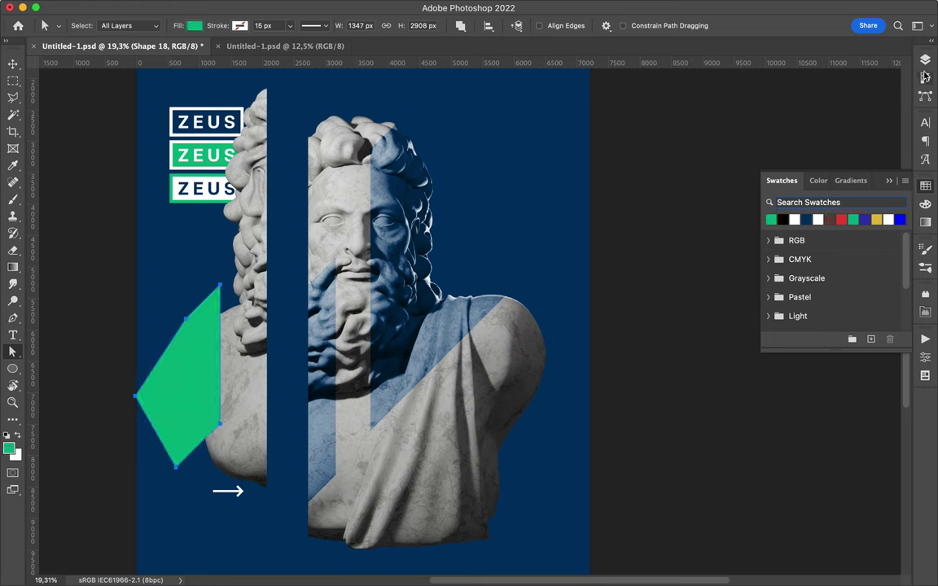
click(806, 159)
click(802, 93)
click(782, 136)
drag(904, 111, 890, 132)
Draw a five-cornered band over the lower right drapery.
key(Return)
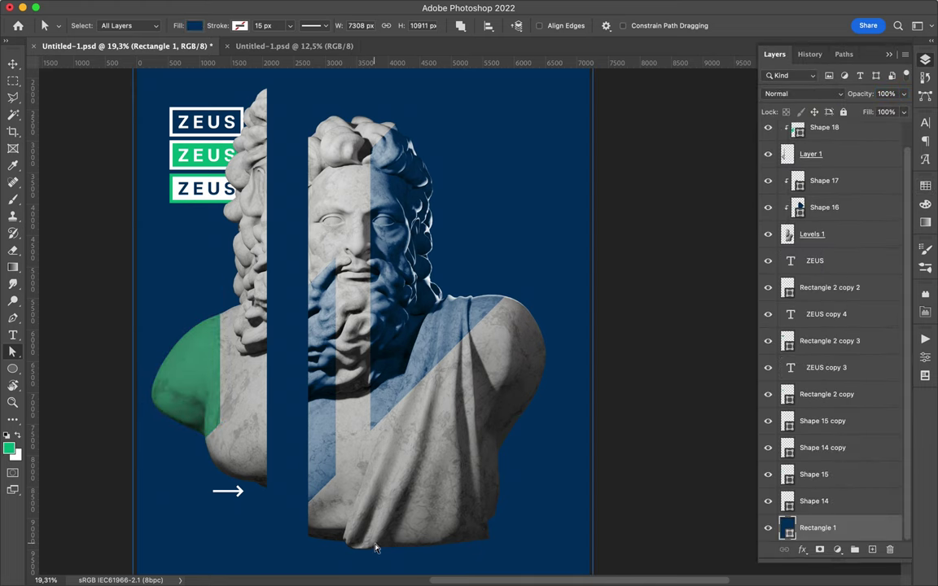
key(p)
click(413, 551)
click(366, 503)
click(561, 308)
click(559, 406)
click(510, 551)
Clip the drapery band to the bust, blend it as Multiply and reduce its fill.
key(ctrl+alt+g)
drag(825, 197, 824, 218)
click(803, 94)
click(778, 264)
key(v)
key(ctrl+alt+g)
click(802, 94)
click(799, 57)
click(903, 111)
mouse_move(904, 130)
mouse_down()
mouse_move(864, 130)
mouse_move(876, 130)
mouse_up()
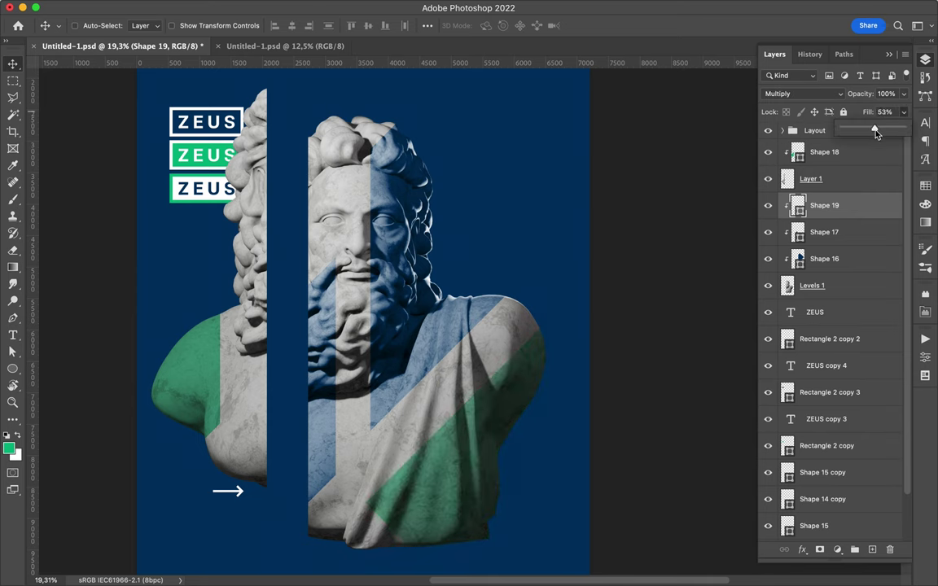
Begin a new shape at the top of the head.
key(p)
key(v)
click(811, 178)
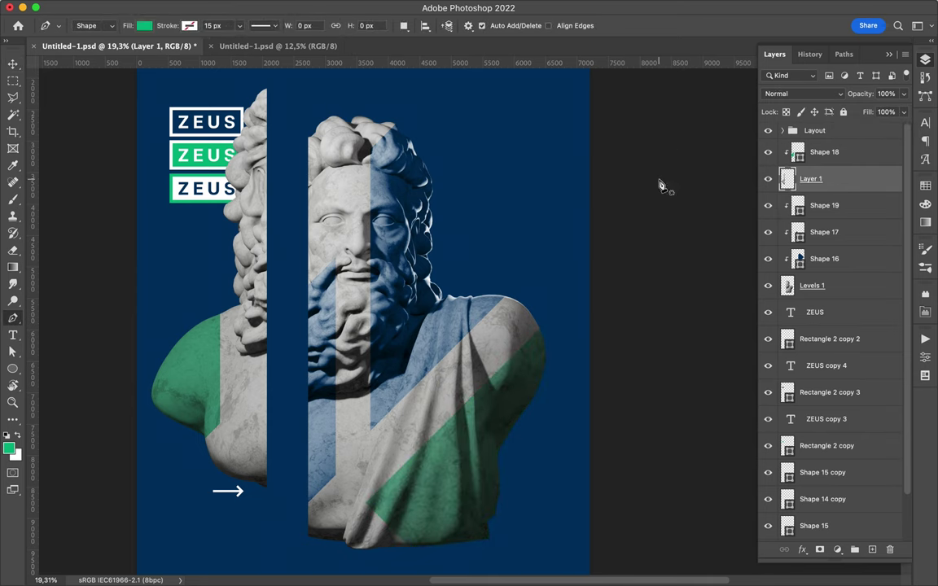
Add a green band over the head, set to Multiply with reduced opacity.
key(p)
click(341, 103)
key(Escape)
click(359, 109)
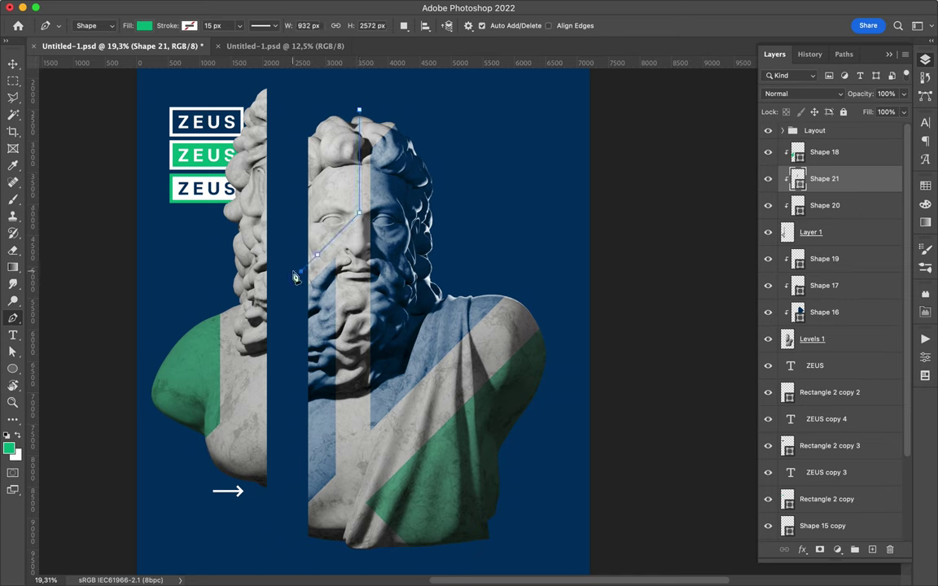
mouse_move(825, 179)
mouse_down()
mouse_move(826, 245)
mouse_move(824, 232)
mouse_up()
click(803, 94)
click(782, 140)
drag(898, 96, 879, 112)
Copy a circular eye cutout to its own layer, move it right of the head, then view the reference poster.
click(14, 63)
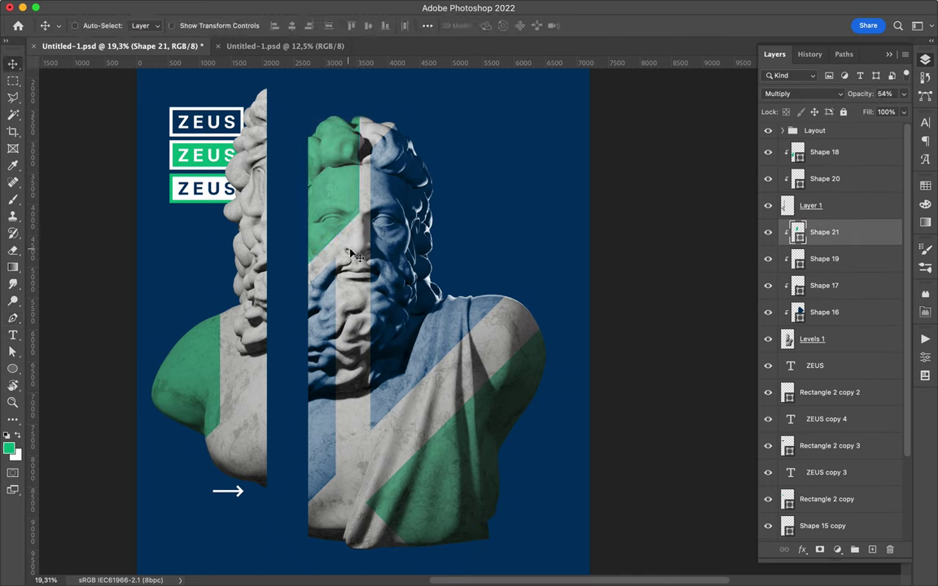
click(314, 223)
key(m)
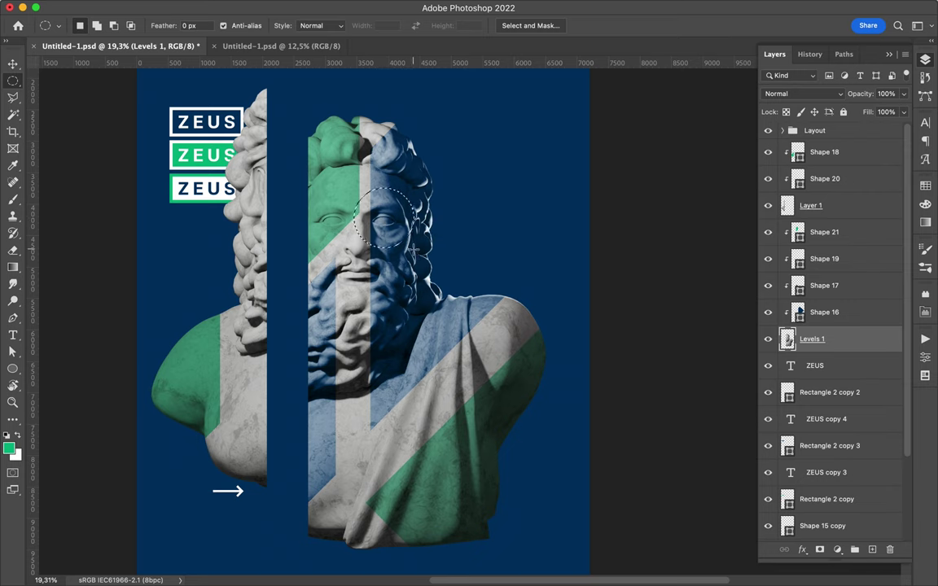
key(ctrl+j)
drag(839, 339, 858, 366)
key(v)
mouse_move(371, 213)
mouse_down()
mouse_move(493, 203)
mouse_move(505, 171)
mouse_up()
click(277, 46)
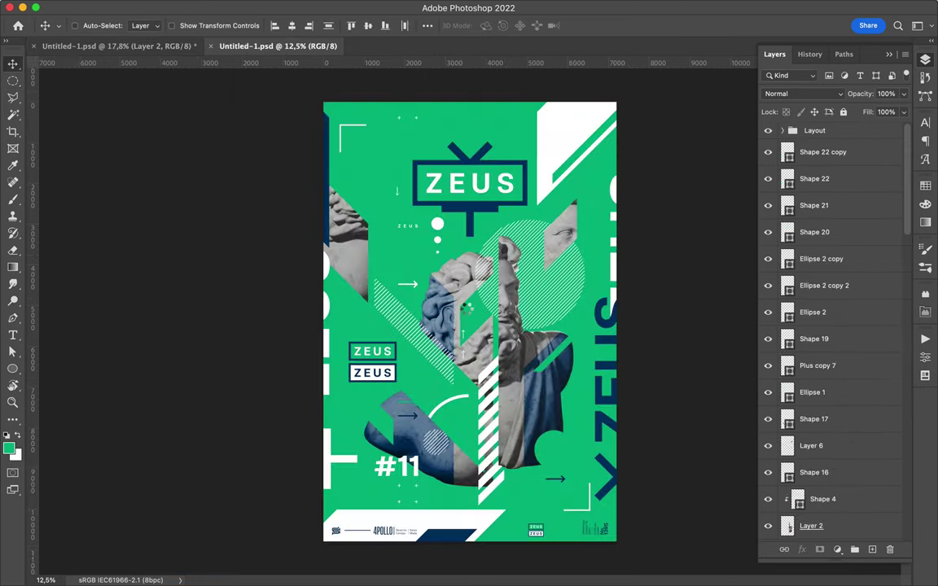
Bring the hatch stripes group over, placing white stripes on the right face and the hatched circle beside the eye.
drag(415, 359, 292, 304)
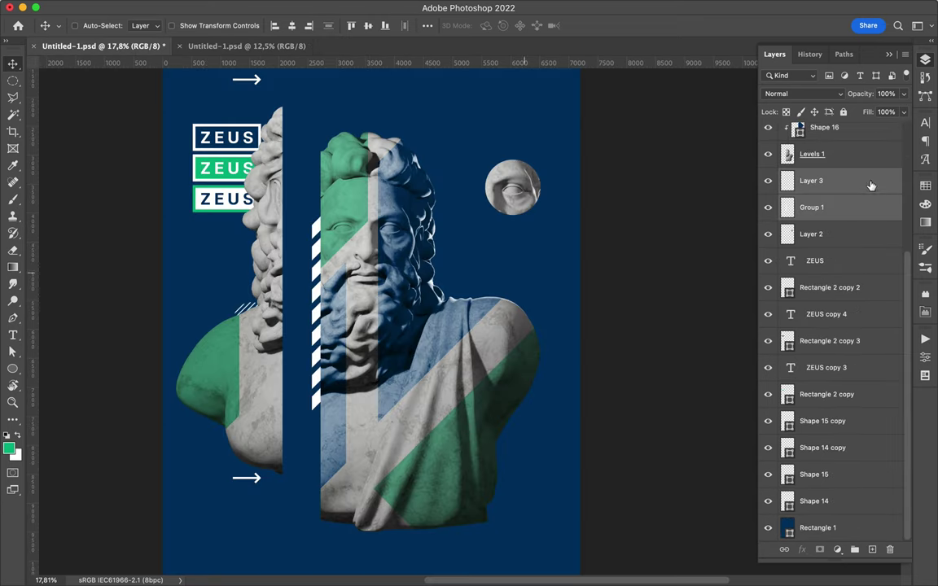
drag(871, 186, 814, 217)
drag(346, 301, 440, 300)
drag(314, 293, 481, 171)
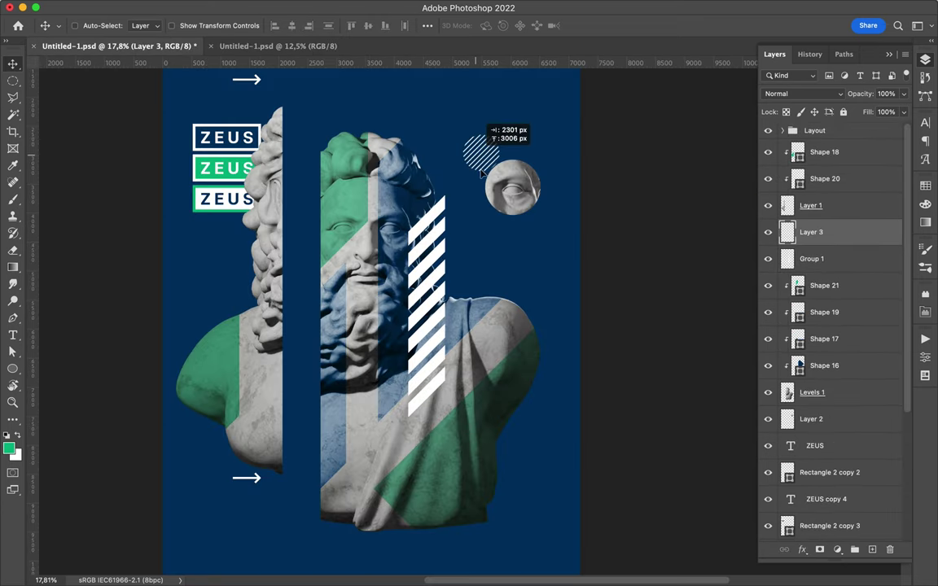
Copy the ZEUS banner layers from the reference poster into the Zeus poster.
click(277, 46)
scroll(345, 444, up, 2)
scroll(345, 444, up, 1)
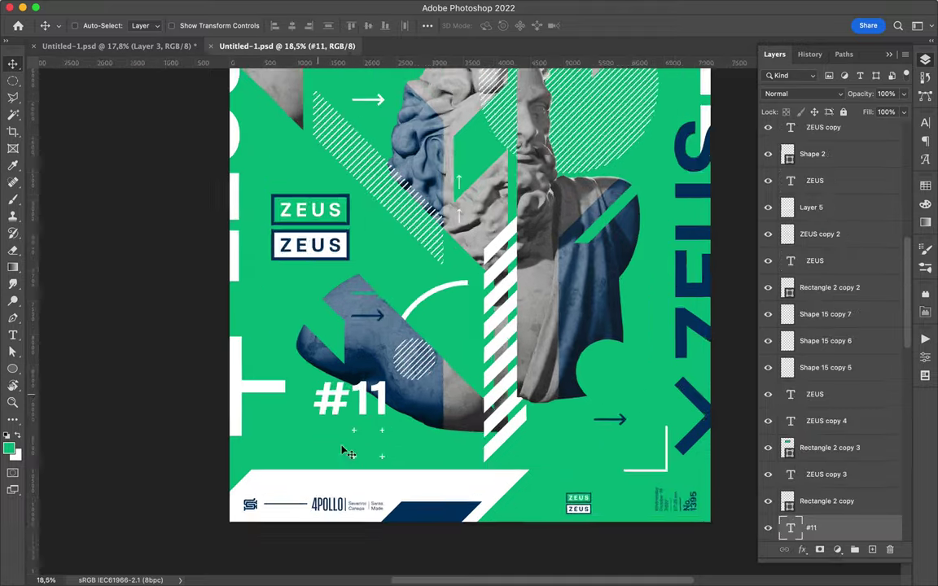
scroll(345, 444, up, 5)
scroll(342, 450, up, 5)
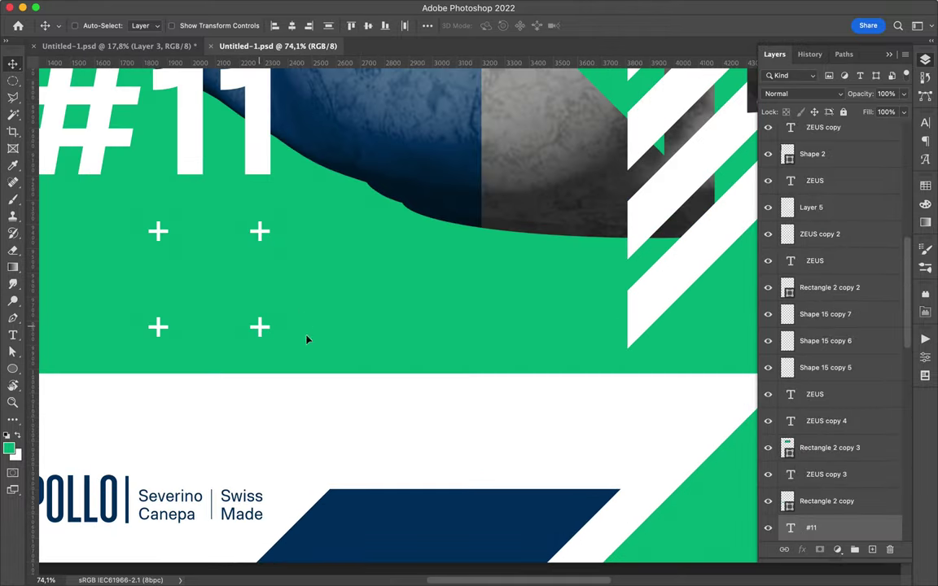
scroll(306, 340, right, 10)
scroll(363, 344, down, 1)
scroll(480, 440, up, 10)
scroll(425, 311, left, 5)
drag(425, 311, 246, 231)
mouse_move(247, 456)
mouse_down()
mouse_move(511, 183)
mouse_move(443, 185)
mouse_up()
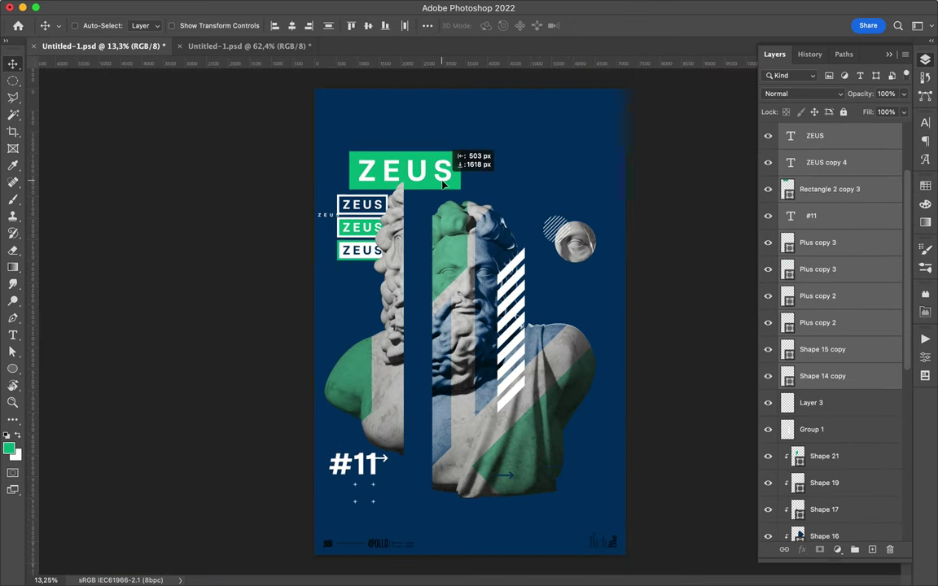
Move the plus signs top-right and make the ZEUS banner an unfilled outline box at top centre.
drag(342, 476, 416, 494)
click(459, 163)
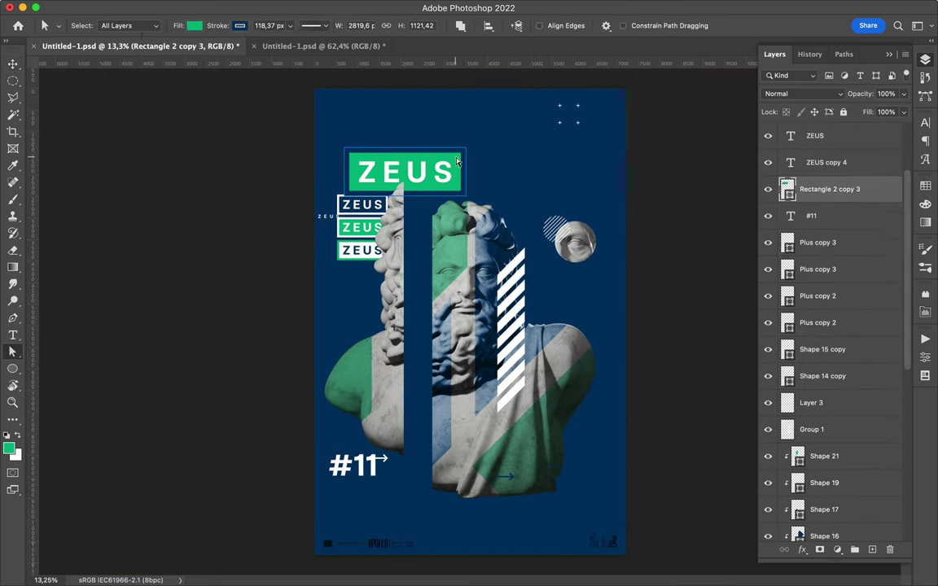
key(a)
click(215, 25)
click(163, 47)
key(v)
click(444, 173)
drag(444, 174, 462, 145)
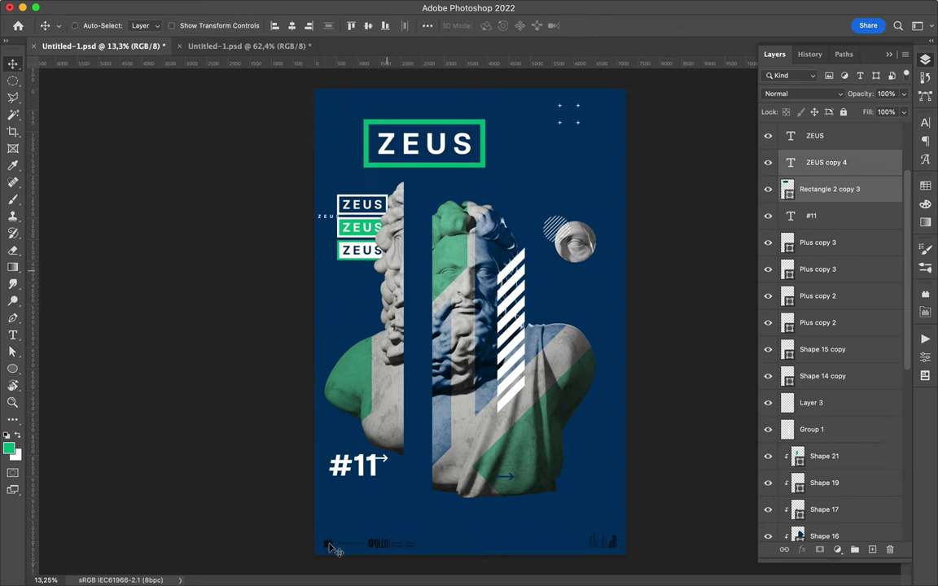
Retype the #11 label as #12 and move it slightly lower and right.
double_click(371, 464)
text(#12)
key(Escape)
key(v)
mouse_move(371, 472)
mouse_down()
mouse_move(409, 501)
mouse_move(361, 499)
mouse_up()
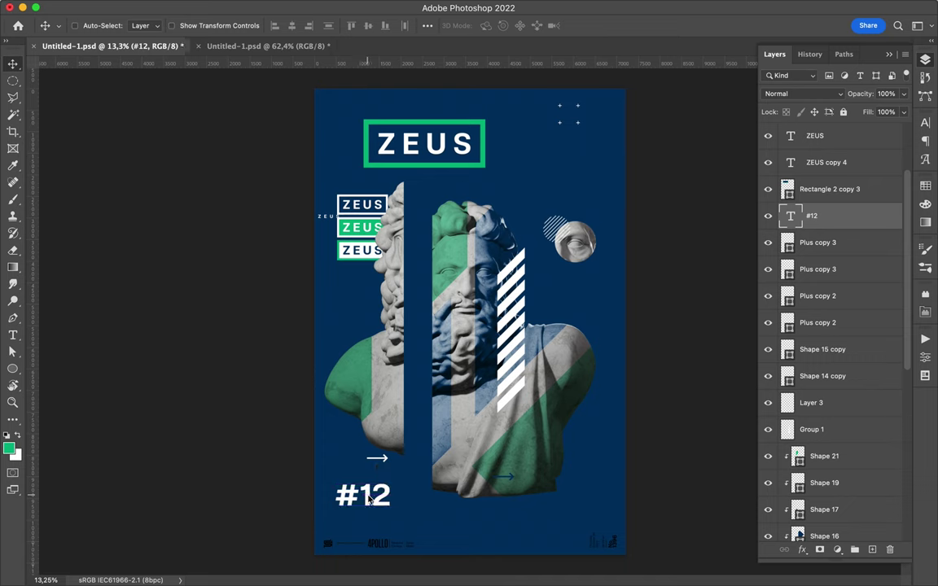
scroll(830, 326, up, 5)
click(830, 179)
Set all the footer text layers' colour to white.
shift+click(830, 450)
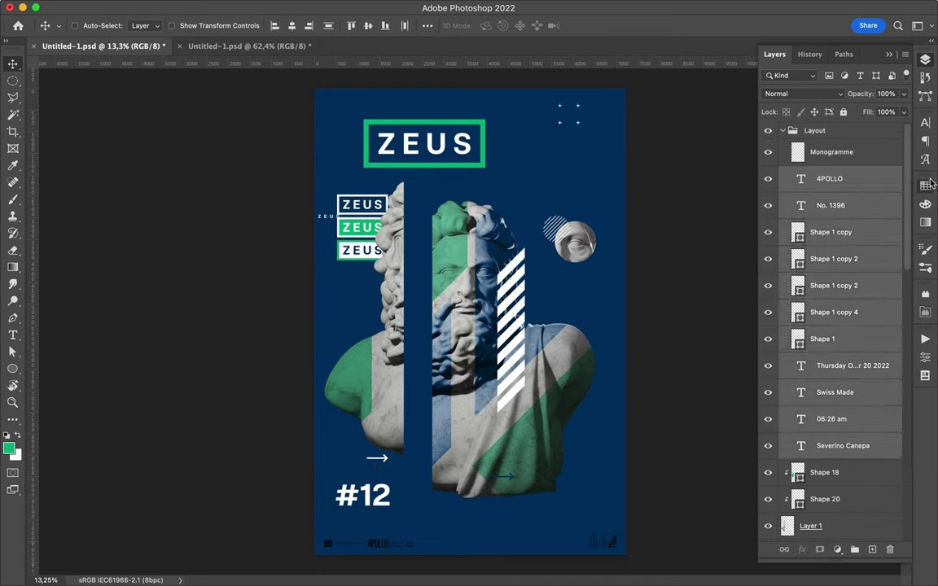
click(926, 185)
click(927, 123)
click(890, 246)
click(716, 194)
Draw a circle, Ellipse 1, above the Monogramme layer at the bottom-left footer.
click(830, 232)
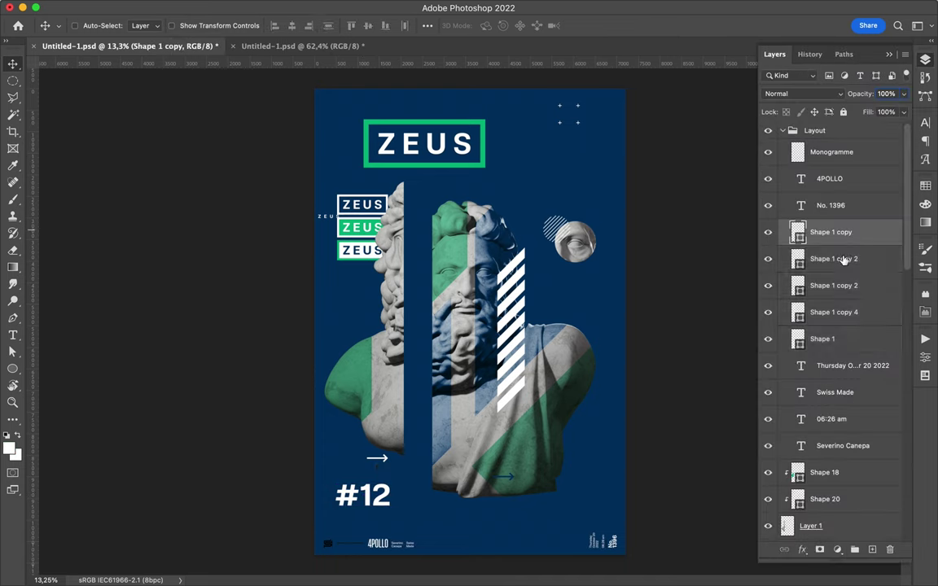
key(u)
click(808, 154)
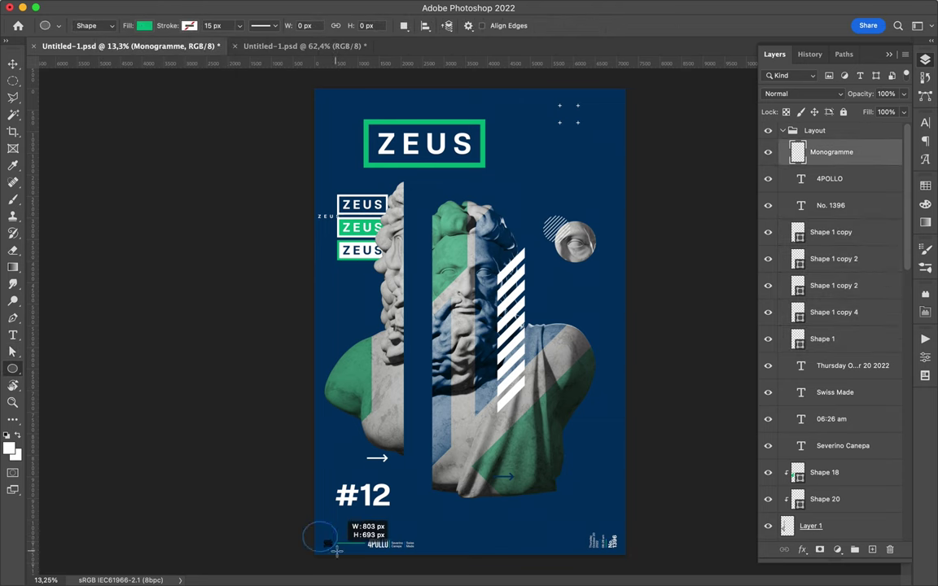
drag(343, 557, 343, 556)
key(v)
scroll(551, 331, up, 3)
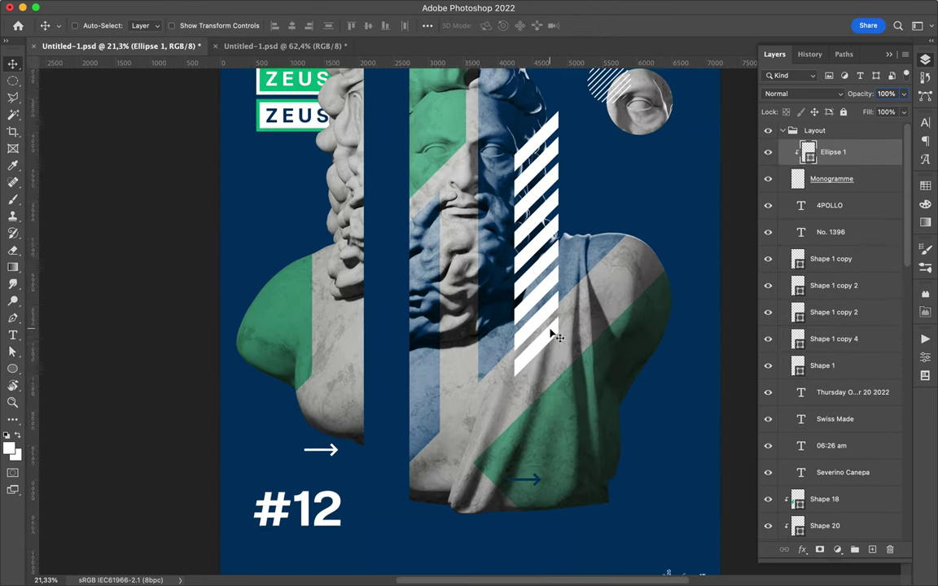
key(l)
click(588, 241)
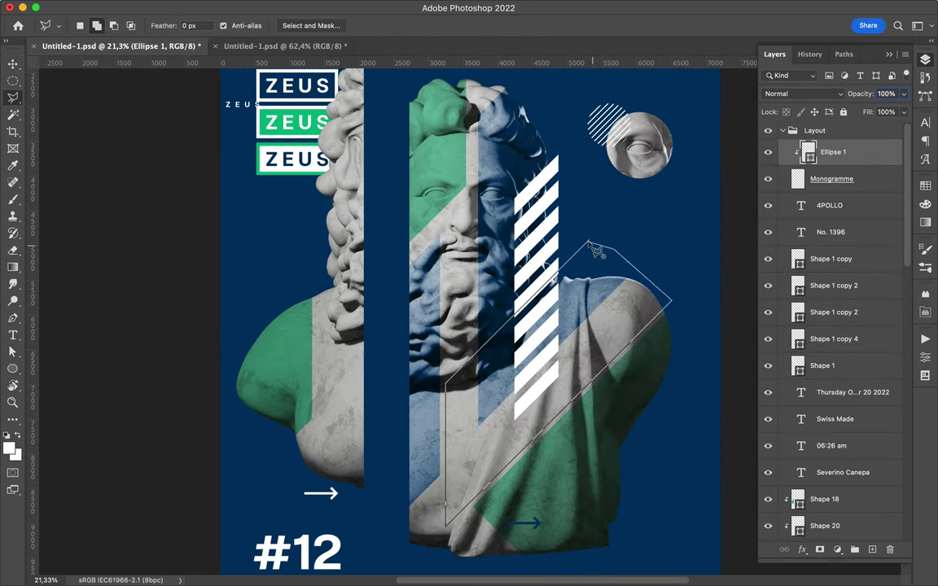
Copy the lassoed bust piece to its own layer and move it to the top-right corner.
key(ctrl+j)
key(v)
scroll(597, 352, down, 2)
drag(554, 373, 656, 88)
Group the white arrow layers, duplicate the arrow above the ZEUS labels, and move the small ZEUS text.
ctrl+click(583, 116)
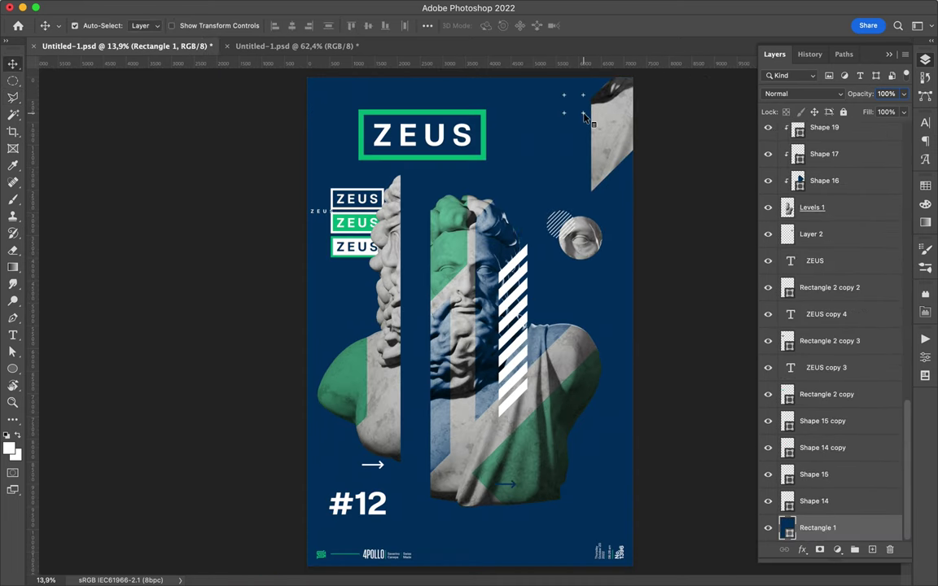
ctrl+click(381, 466)
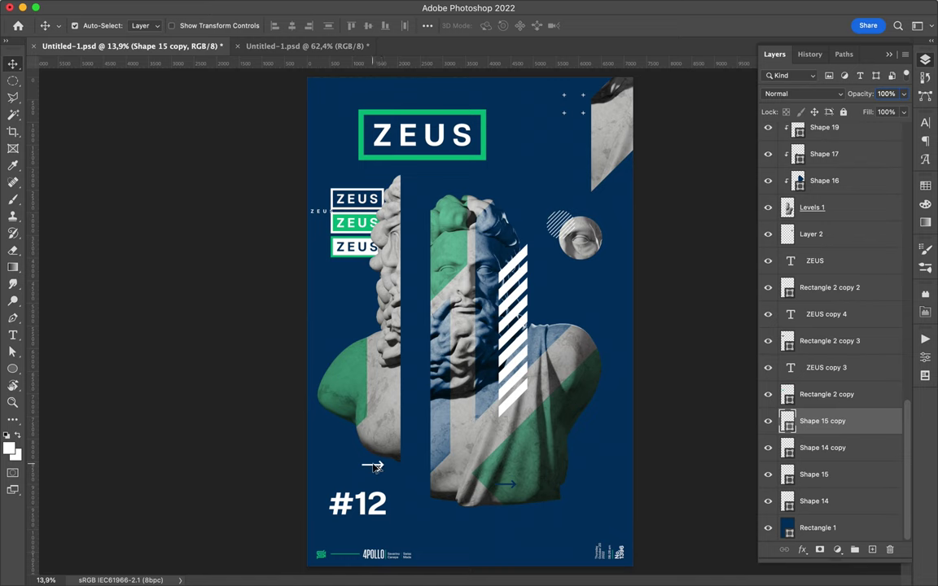
shift+click(823, 447)
key(ctrl+g)
double_click(817, 453)
drag(374, 463, 373, 179)
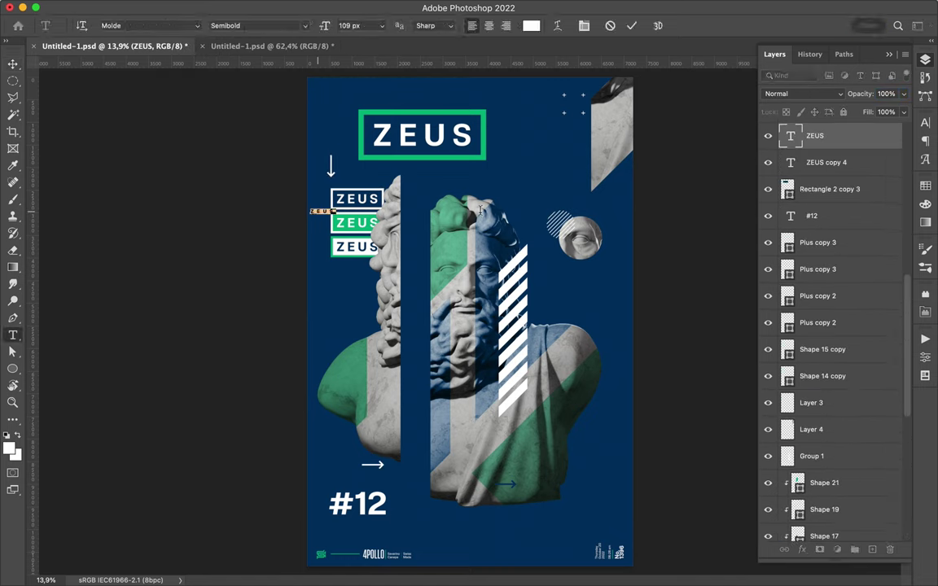
mouse_move(319, 212)
mouse_down()
mouse_move(499, 189)
mouse_move(456, 457)
mouse_up()
Copy the ZEUS layers from the green poster into the navy poster and turn the right-edge ZEUS green.
click(285, 46)
click(202, 433)
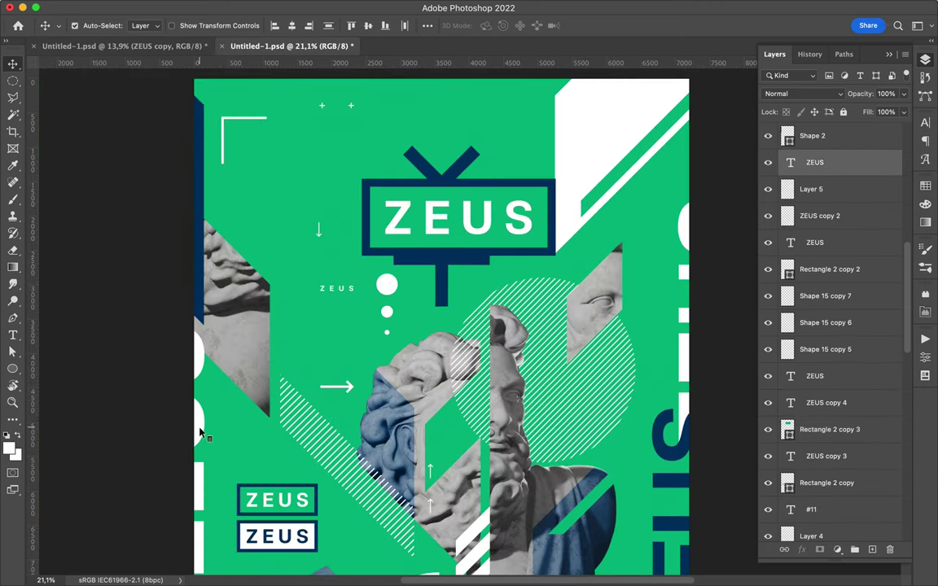
drag(388, 296, 655, 344)
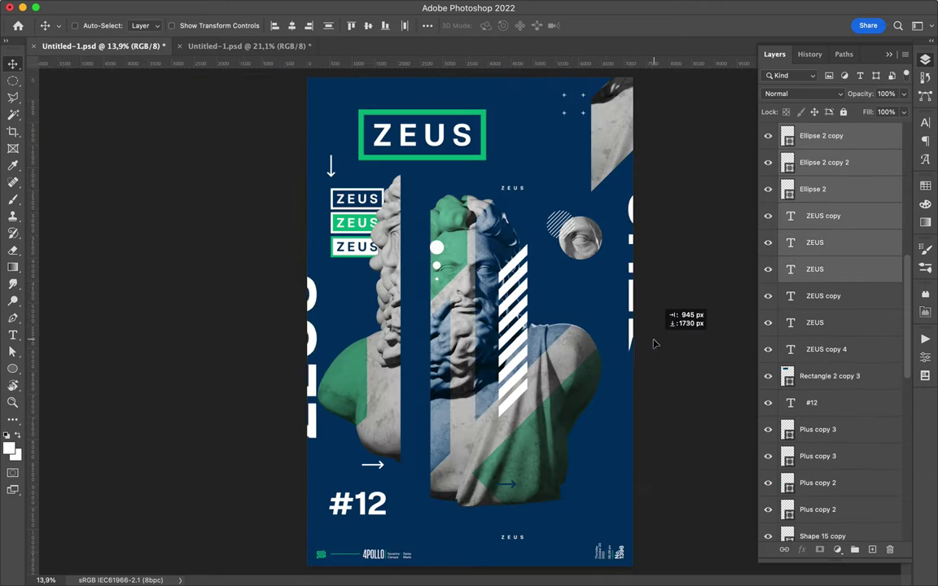
drag(632, 356, 609, 327)
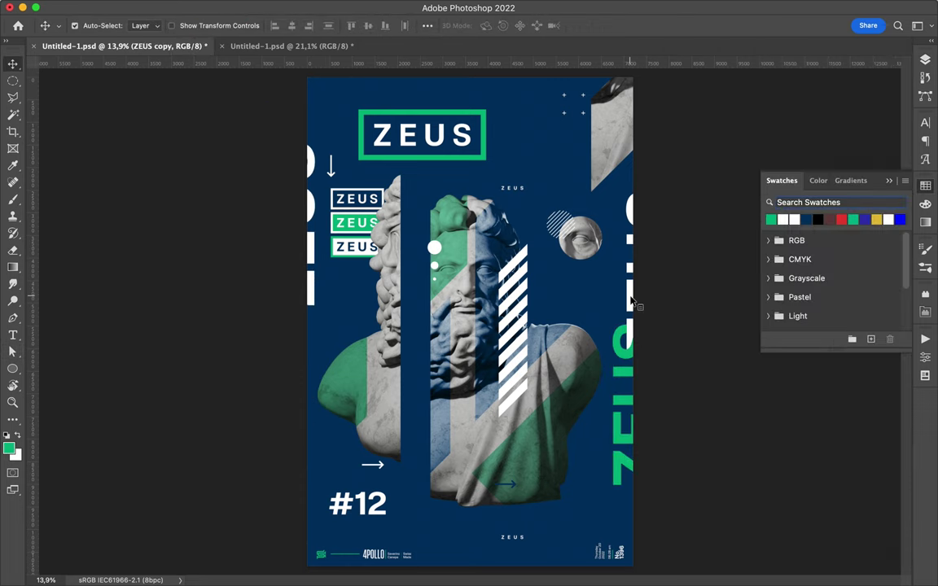
Rotate the arrow on the bust to point down and duplicate it lower on the bust.
drag(599, 362, 618, 159)
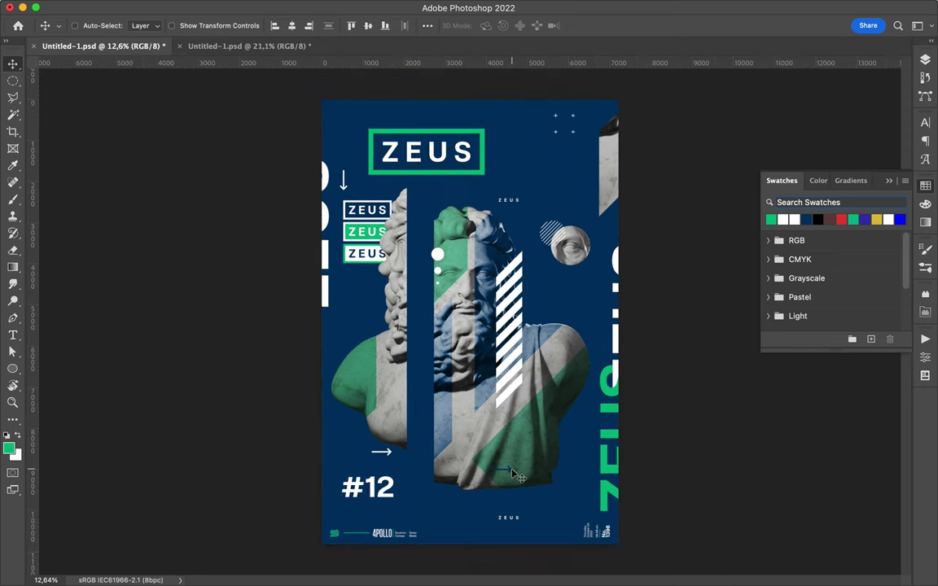
key(ctrl+t)
key(Return)
scroll(469, 432, up, 3)
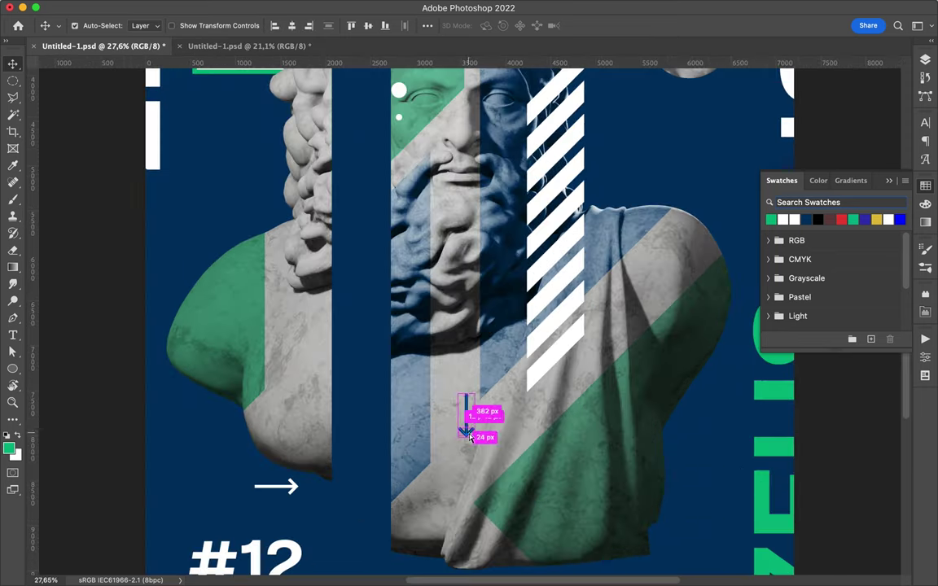
drag(468, 440, 461, 391)
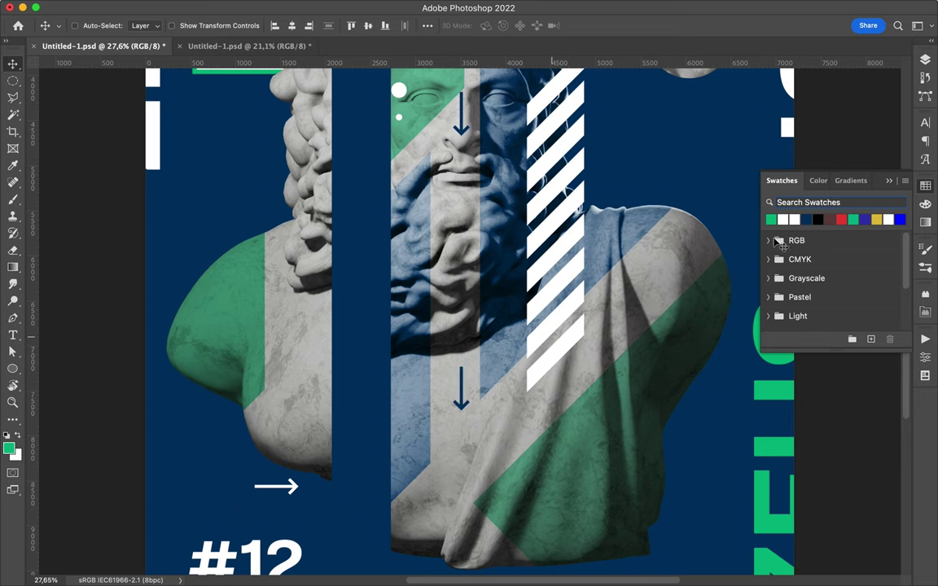
Shrink the selected arrow layers to a small size, then select the Ellipse 2 dot layers.
click(925, 59)
right_click(652, 419)
key(Escape)
key(ctrl+t)
drag(461, 440, 461, 372)
key(Return)
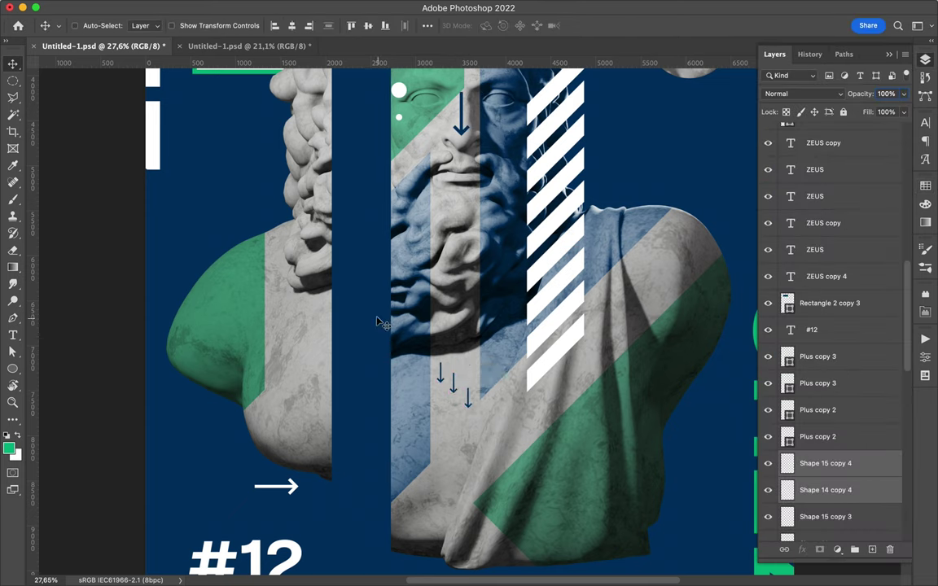
scroll(377, 322, down, 2)
ctrl+shift+click(426, 179)
scroll(342, 122, up, 2)
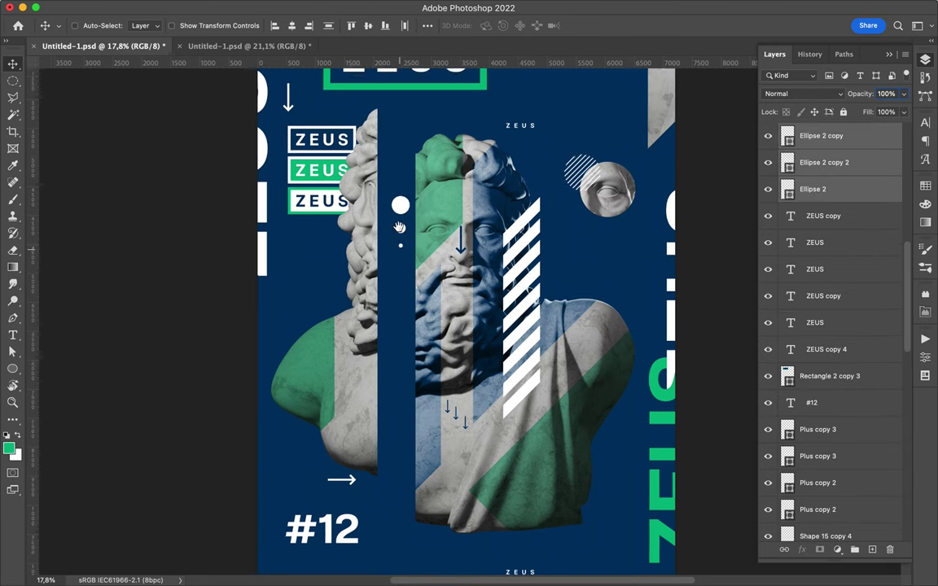
Bring the corner bracket shape from the green poster and move the hatch stripes onto the bust.
scroll(342, 122, up, 2)
click(261, 46)
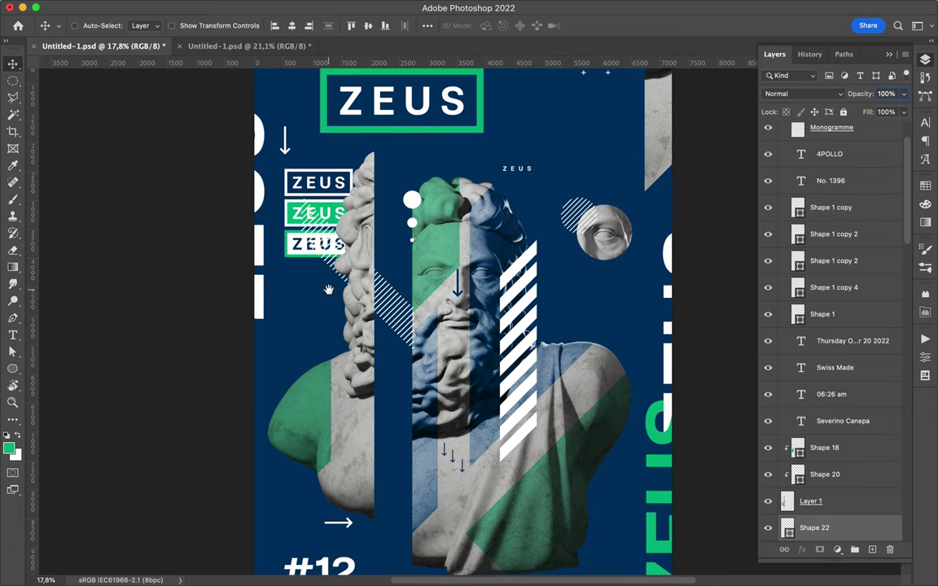
mouse_move(307, 444)
mouse_down()
mouse_move(336, 338)
mouse_move(432, 446)
mouse_up()
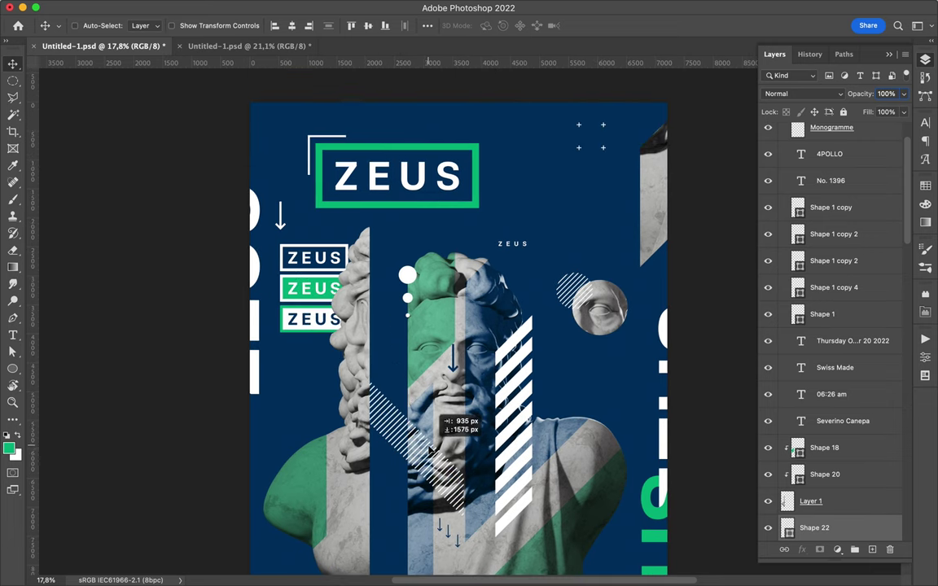
drag(323, 140, 528, 287)
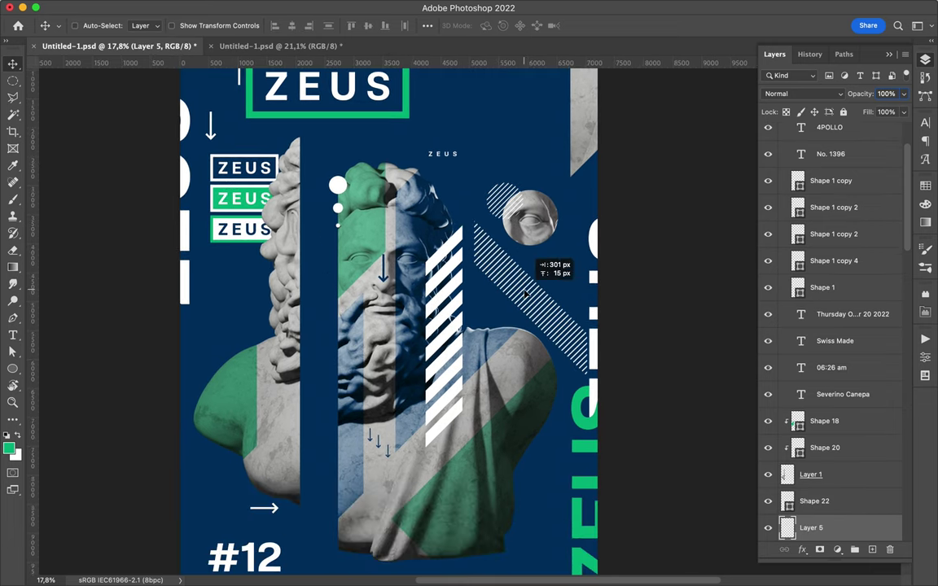
scroll(391, 342, down, 1)
Draw a new green shape with the Pen tool and collapse the Layout layer group.
key(p)
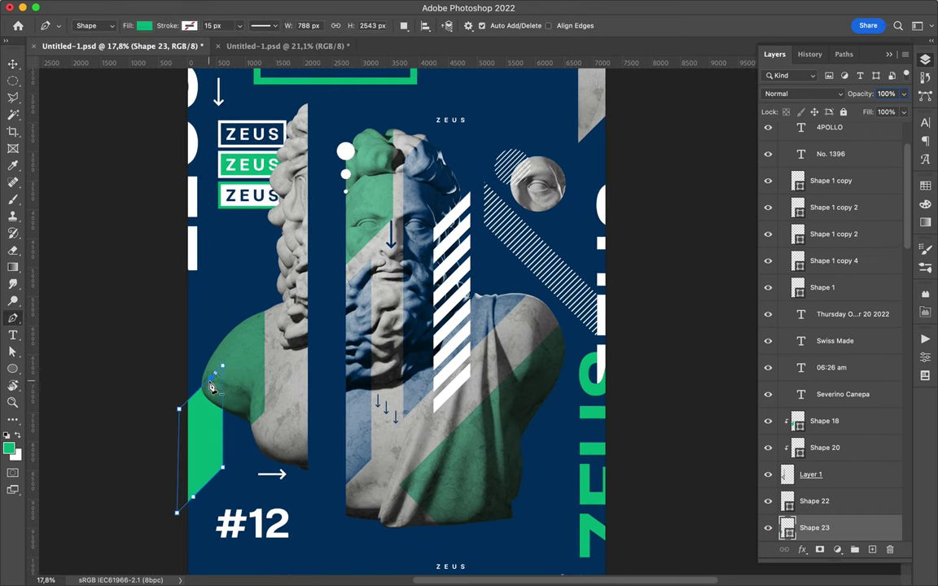
key(v)
drag(815, 528, 825, 521)
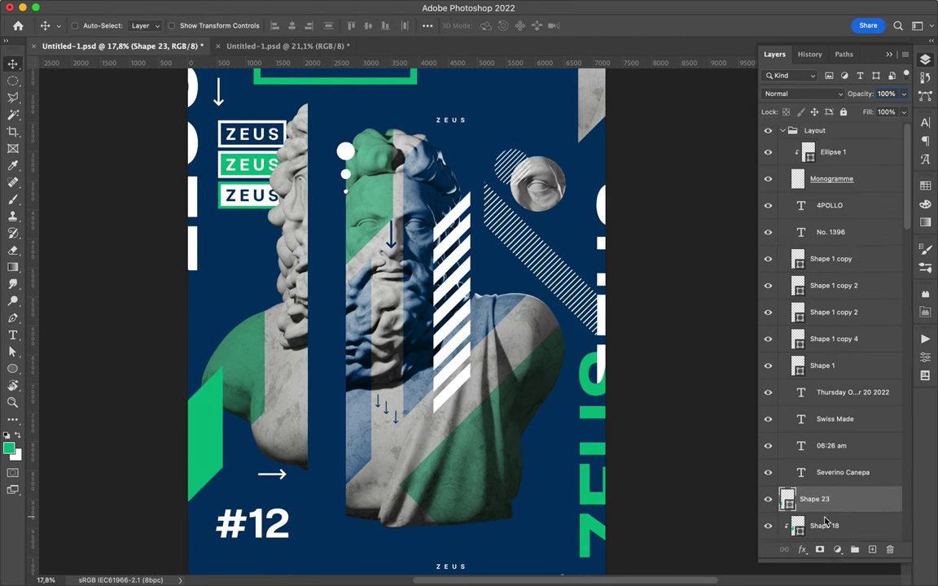
click(783, 130)
scroll(269, 429, down, 3)
Outline the green angled shape along the poster's lower-left edge with the Pen tool.
key(p)
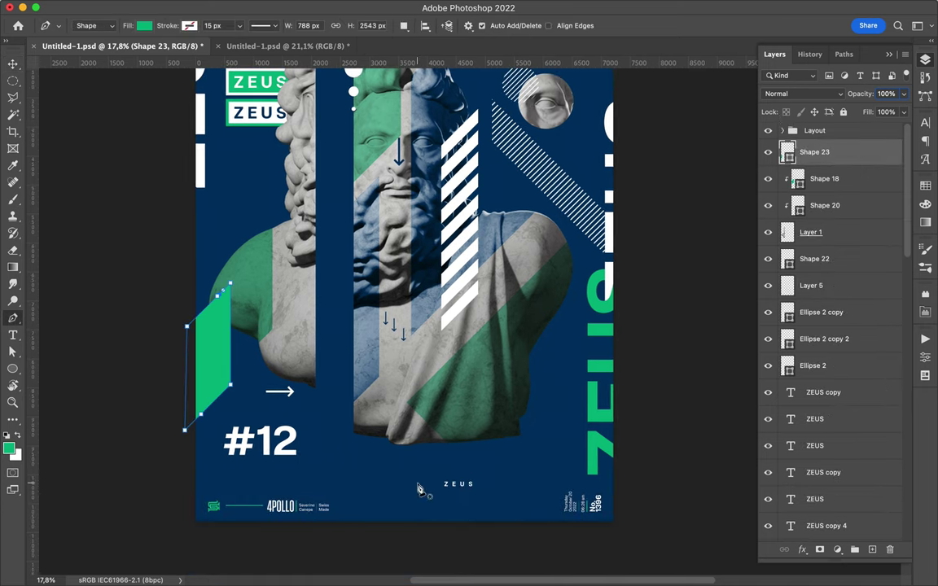
click(328, 527)
key(a)
scroll(670, 247, up, 5)
scroll(670, 246, up, 3)
click(303, 46)
Duplicate the down arrow, rotate it to point left, and place it beside the plus signs.
key(v)
key(ctrl+Tab)
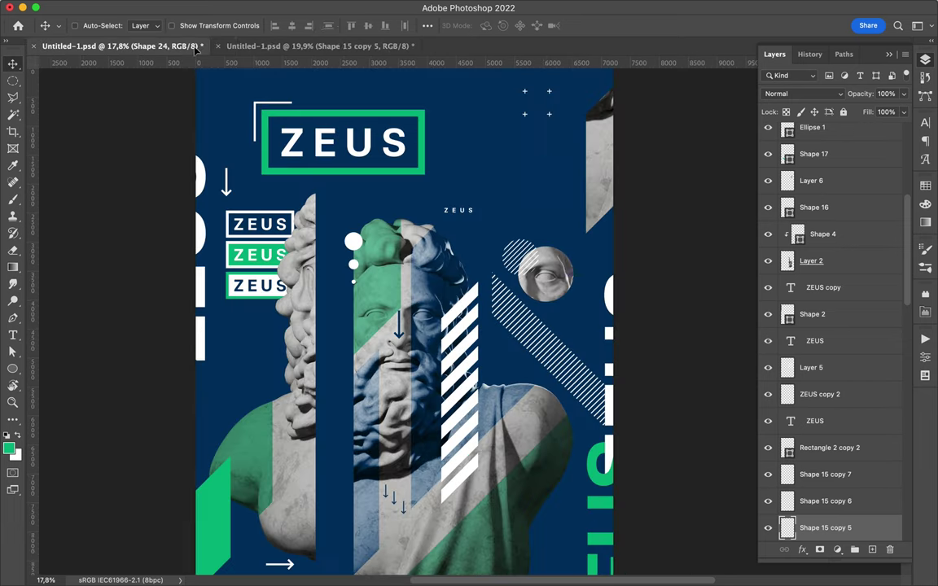
scroll(549, 142, up, 1)
scroll(554, 136, up, 5)
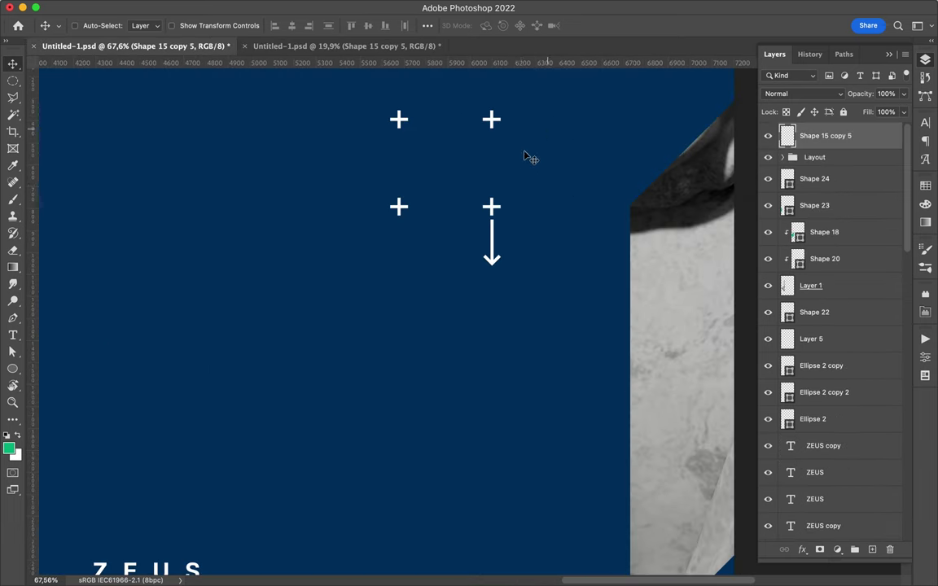
scroll(538, 195, up, 2)
mouse_move(518, 479)
mouse_down()
mouse_move(203, 479)
mouse_move(140, 404)
mouse_up()
key(ctrl+t)
key(Return)
drag(265, 229, 303, 224)
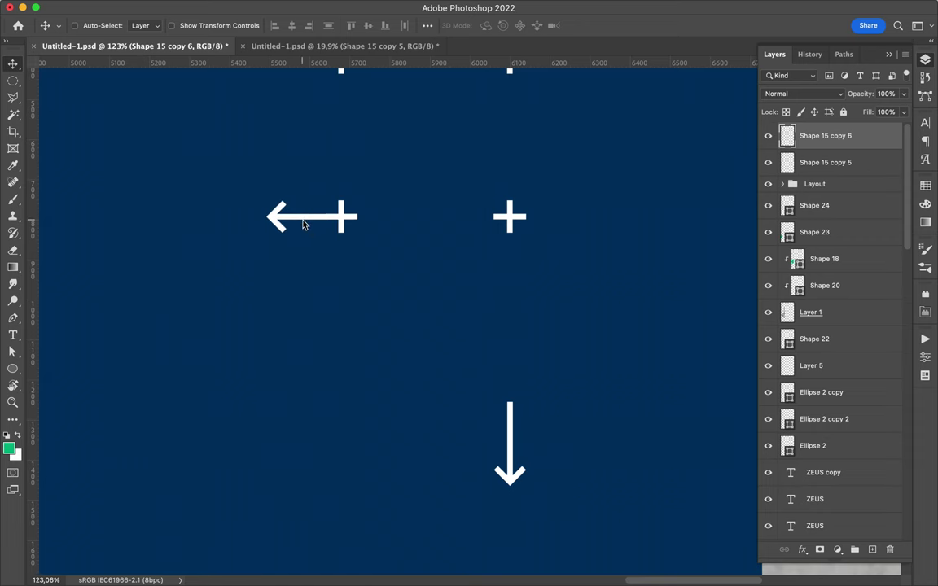
Copy the hatch stripes group, resize it, and position it beside the left bust.
key(ctrl+0)
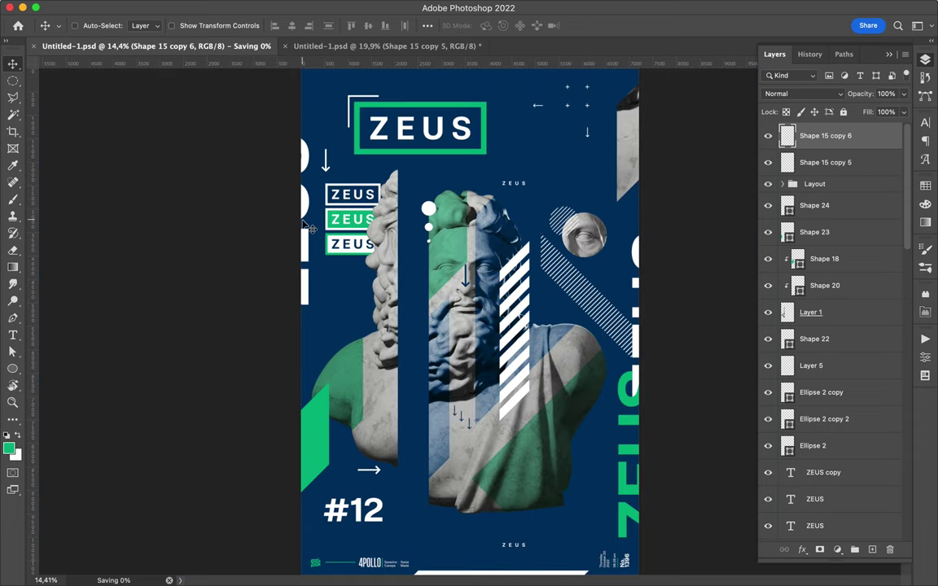
drag(469, 297, 362, 312)
key(ctrl+t)
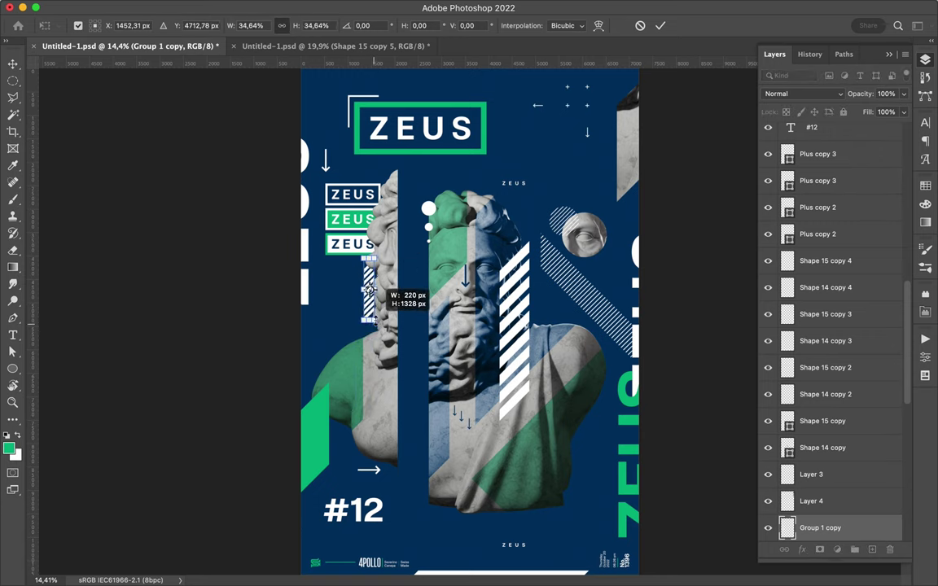
key(Return)
drag(370, 289, 377, 315)
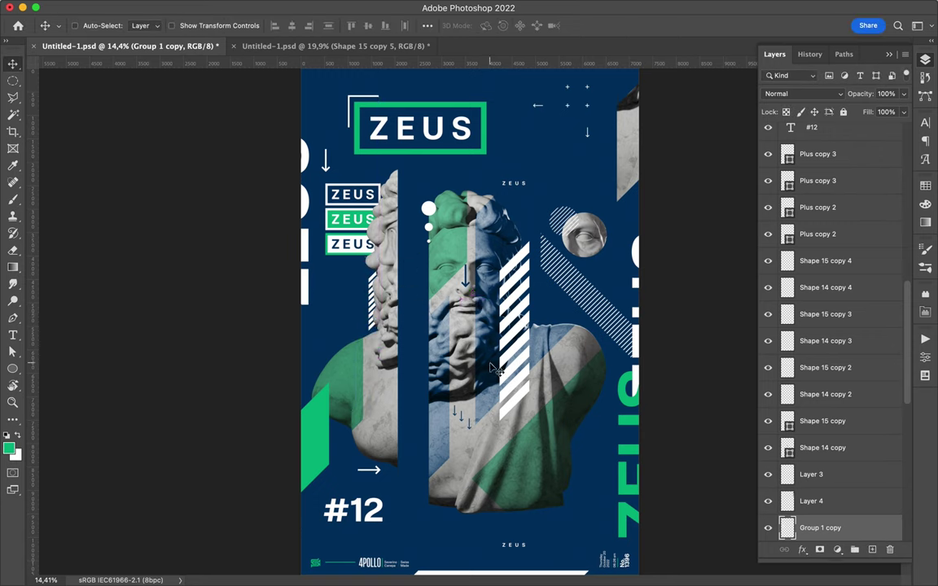
Draw a white stripe shape at lower right and rasterize its Shape 25 layer.
key(p)
click(144, 26)
click(113, 85)
right_click(814, 528)
click(717, 481)
Duplicate the white stripe beside the original and tuck Shape 25 copy beneath Levels 1.
key(l)
key(v)
drag(566, 472, 566, 434)
scroll(849, 312, down, 5)
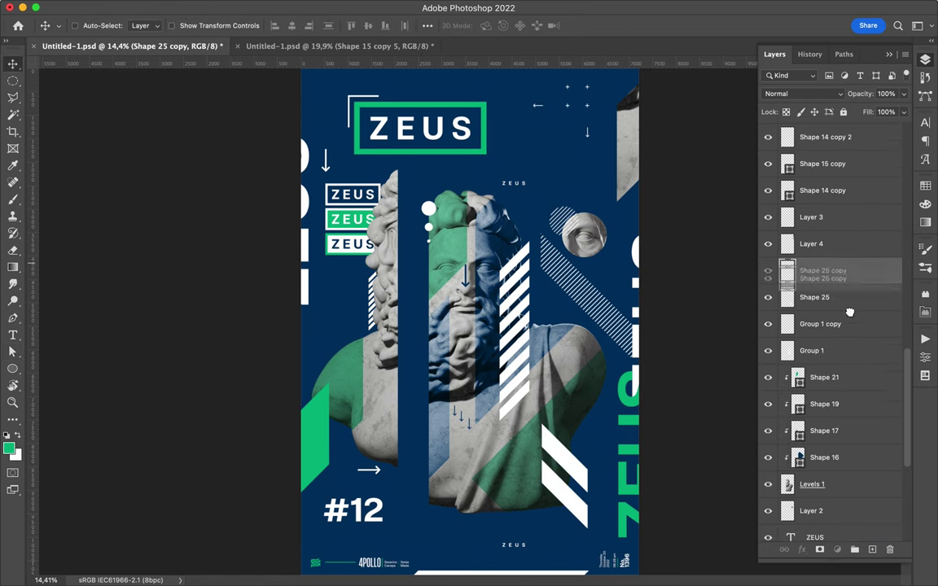
drag(849, 312, 822, 498)
ctrl+click(321, 95)
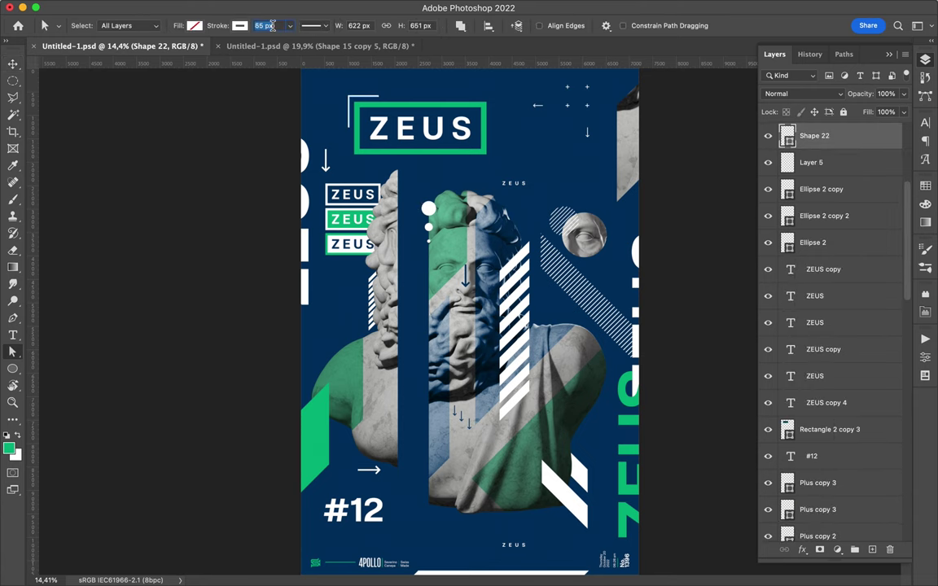
scroll(350, 106, up, 3)
Copy the boxed ZEUS label stack small to the right side and move ZEUS copy 5 above Group 1.
scroll(350, 106, down, 4)
ctrl+click(334, 267)
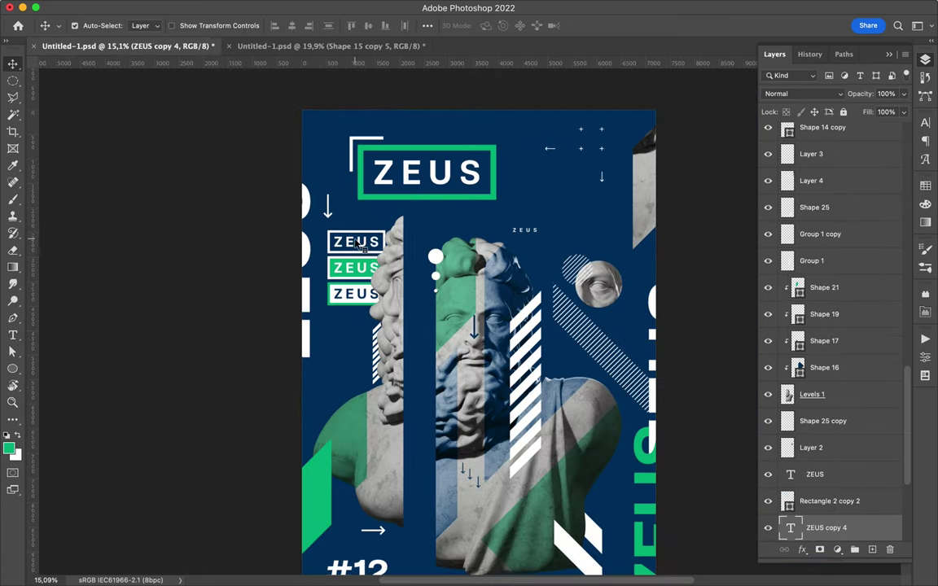
shift+click(334, 293)
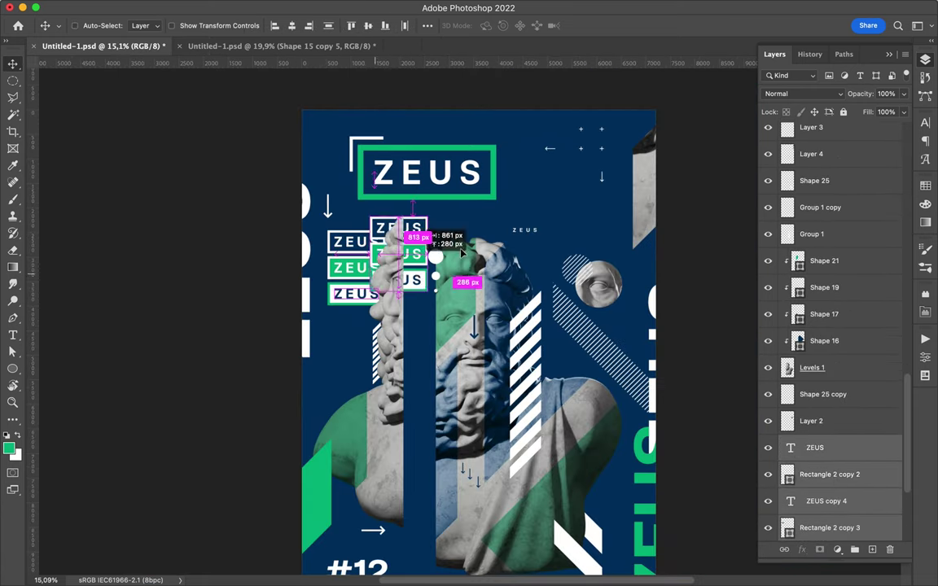
drag(404, 269, 604, 214)
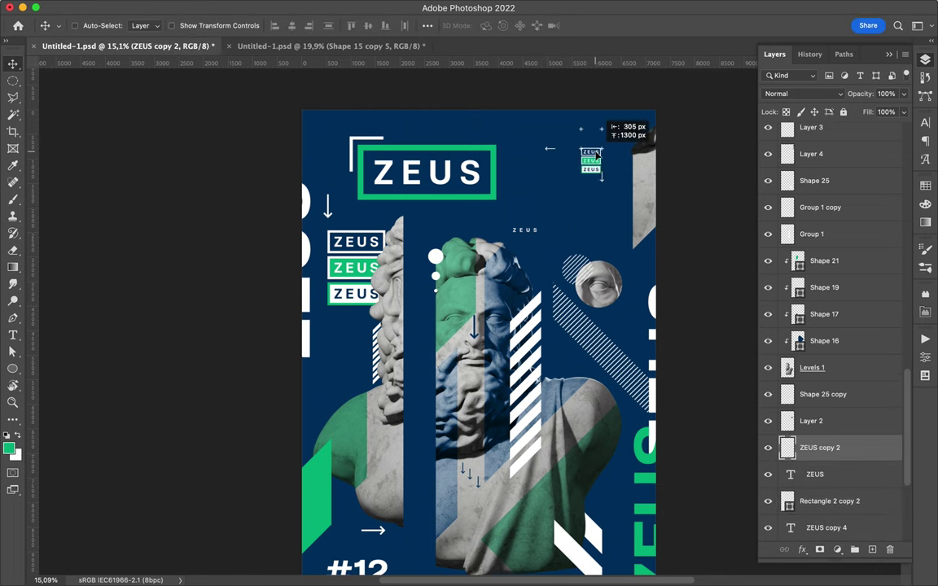
scroll(591, 157, up, 5)
drag(586, 180, 603, 293)
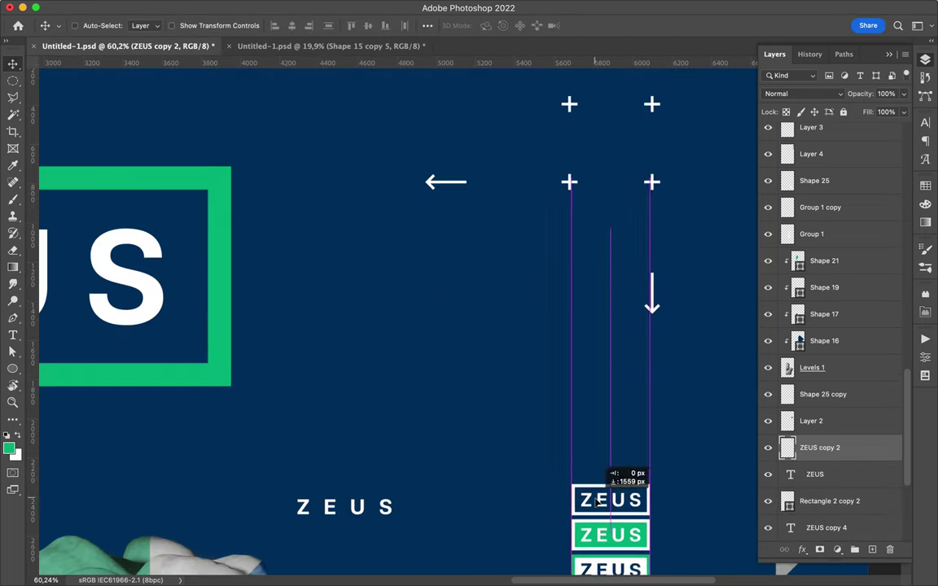
scroll(566, 156, down, 5)
drag(819, 447, 809, 234)
scroll(588, 410, down, 1)
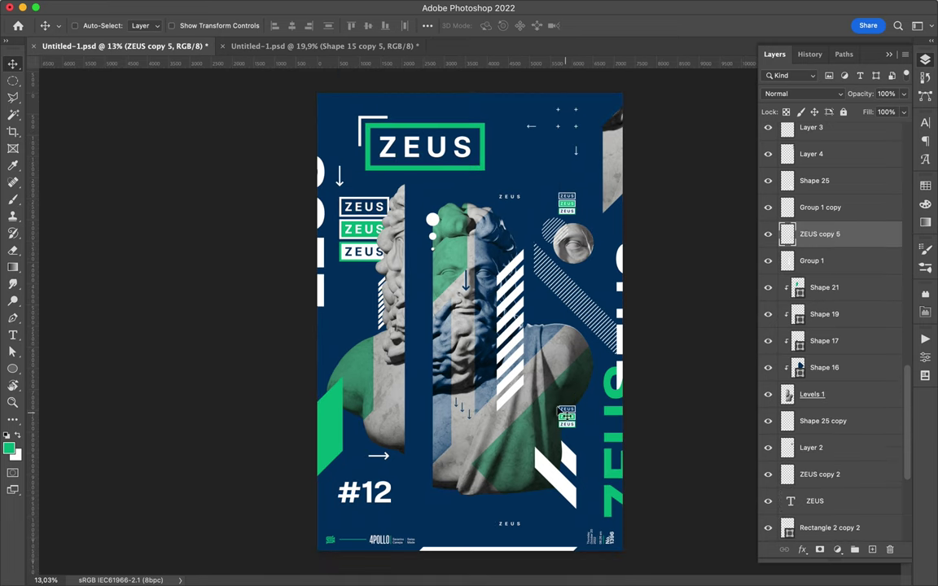
Duplicate the top-left bracket and set the copy at the title box's lower right, rotated 180°.
super+click(364, 123)
drag(355, 116, 373, 144)
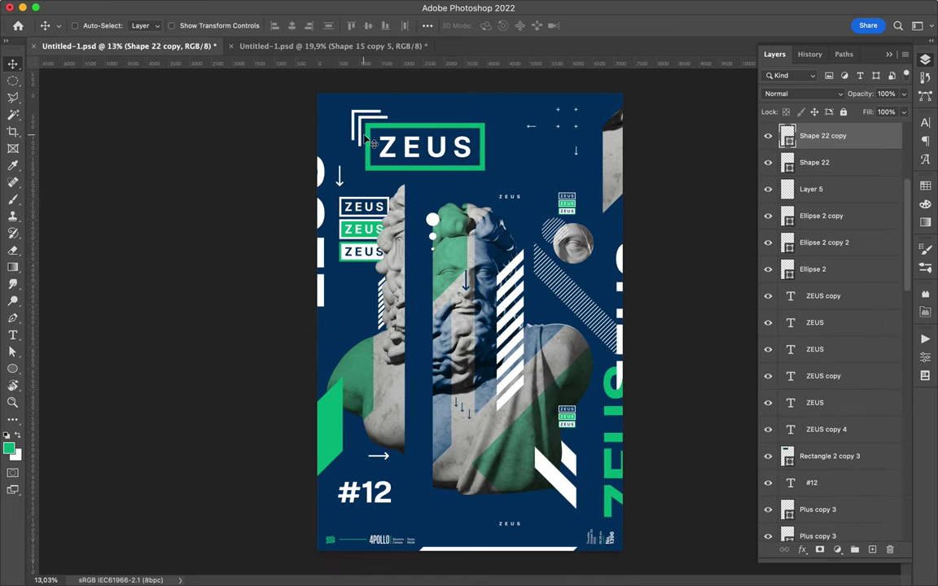
drag(509, 149, 483, 187)
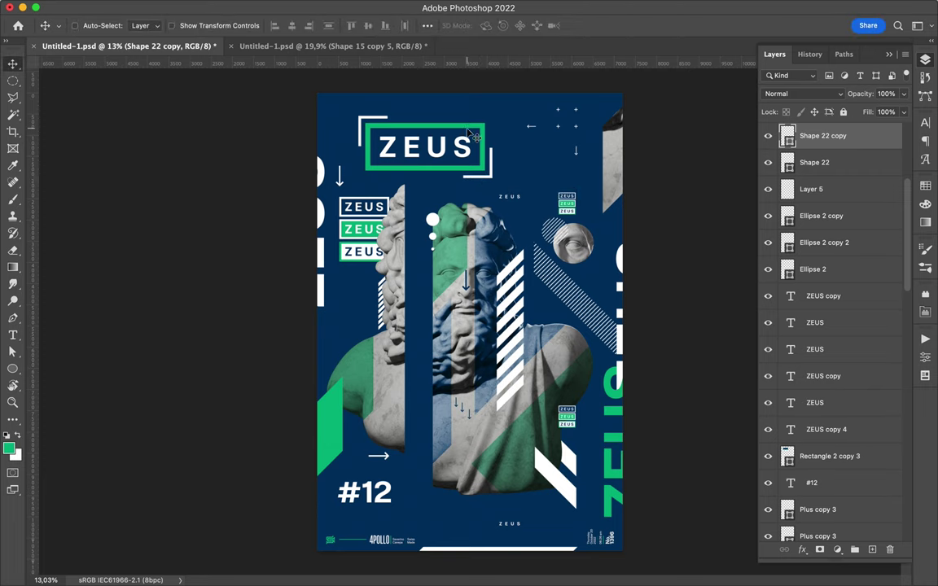
scroll(470, 138, up, 5)
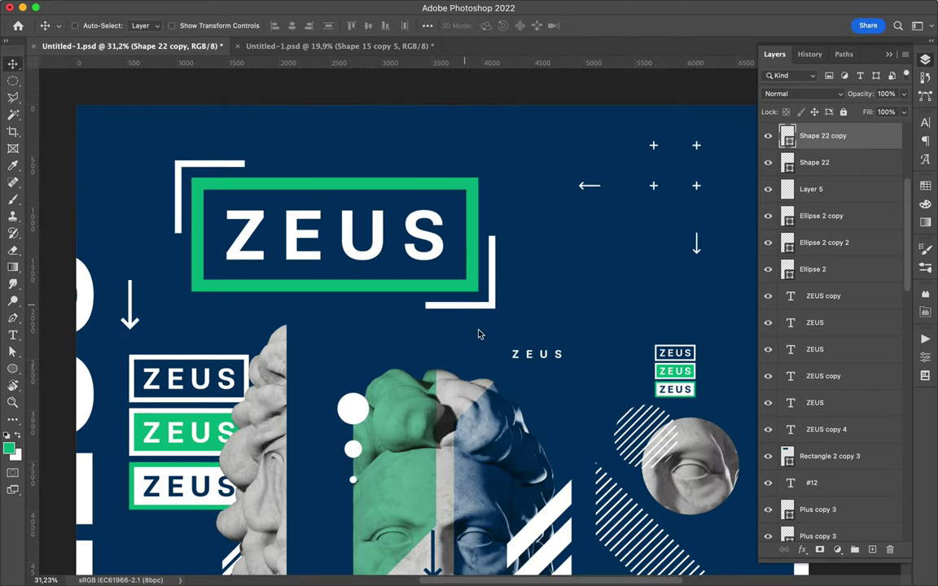
scroll(479, 334, down, 5)
super+click(435, 330)
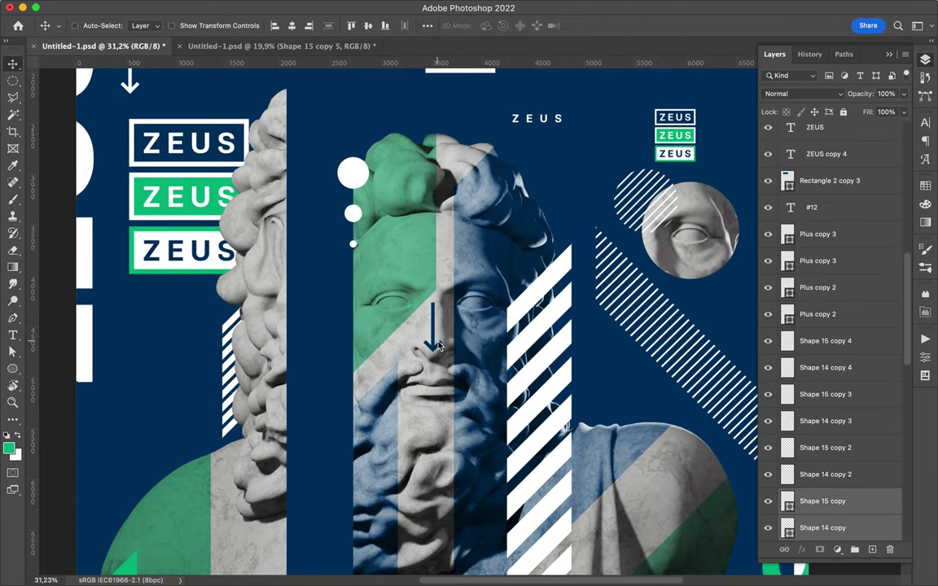
scroll(437, 346, down, 5)
scroll(437, 348, down, 5)
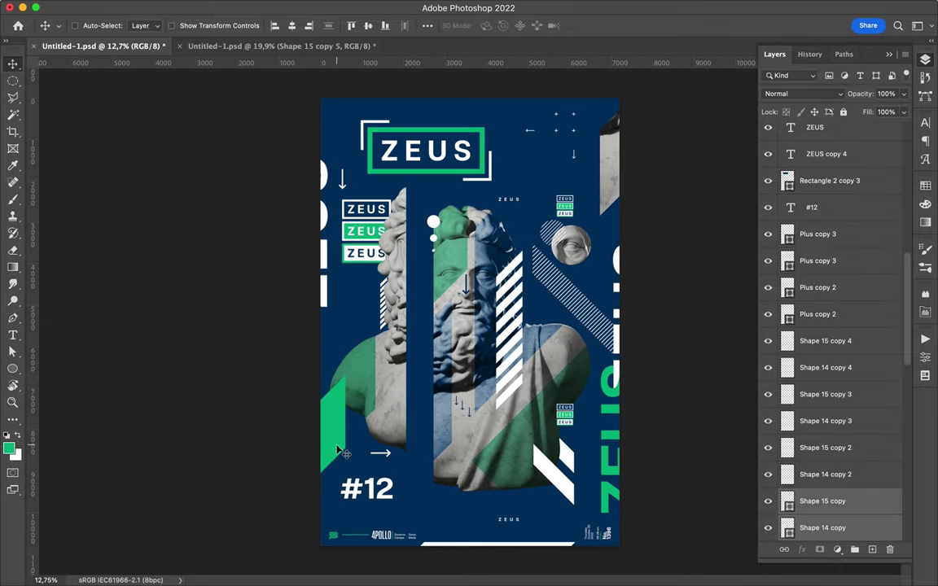
Draw green Shape 26 below Levels 1 at the central bust's lower left and save the poster.
key(p)
click(425, 341)
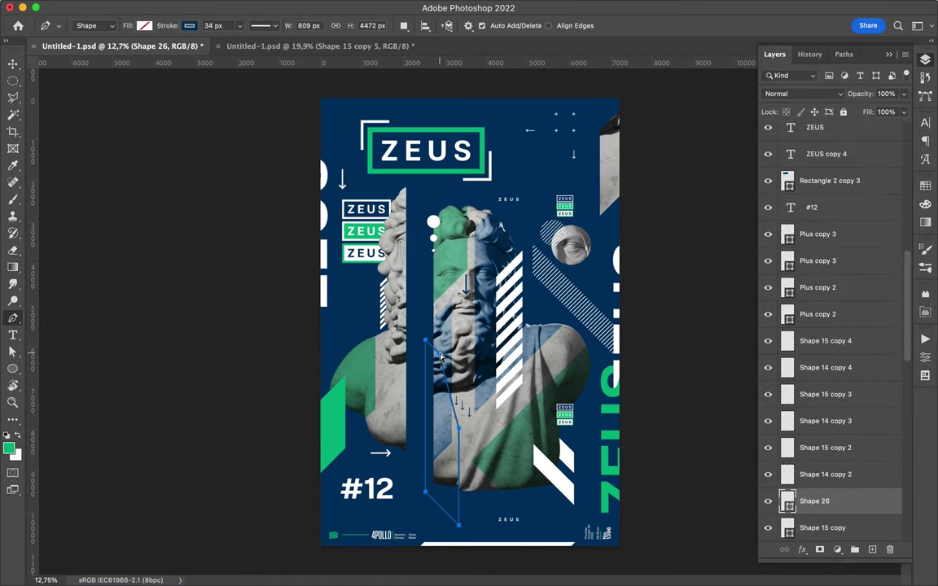
click(144, 25)
click(167, 92)
key(v)
drag(814, 501, 831, 522)
drag(447, 468, 448, 484)
key(ctrl+s)
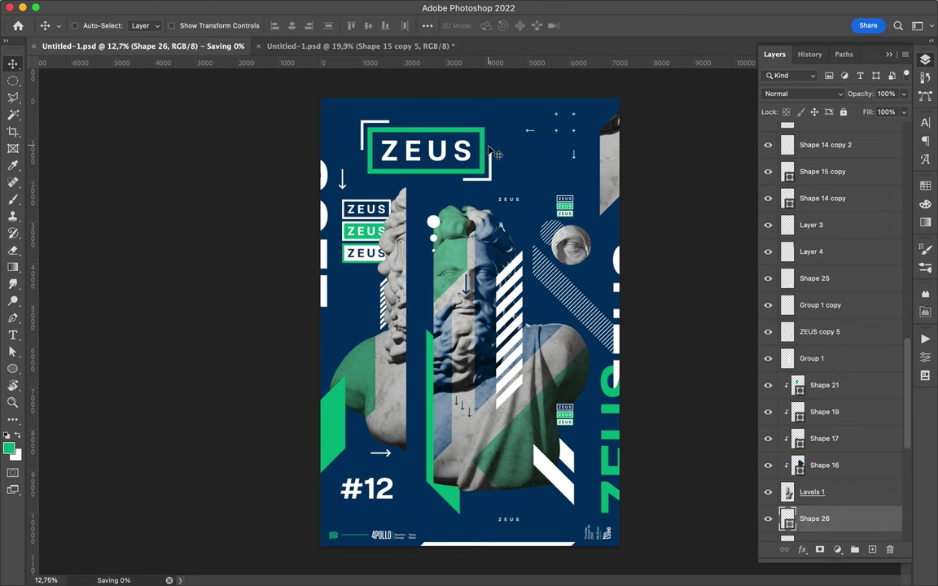
Shift the plus-and-arrow cluster slightly down.
scroll(572, 193, up, 5)
scroll(572, 193, up, 2)
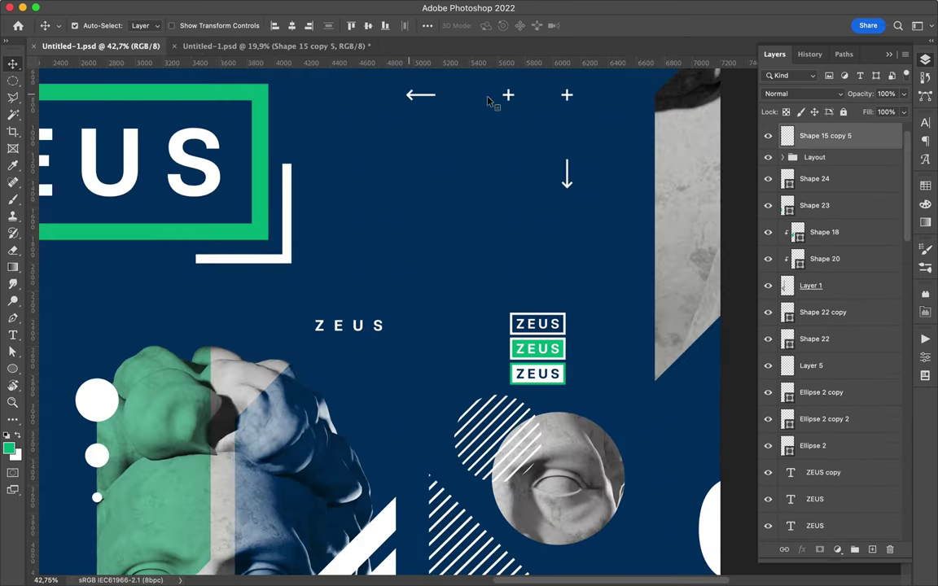
scroll(570, 100, up, 3)
mouse_move(507, 160)
mouse_down()
mouse_move(507, 214)
mouse_move(507, 206)
mouse_up()
scroll(534, 189, down, 5)
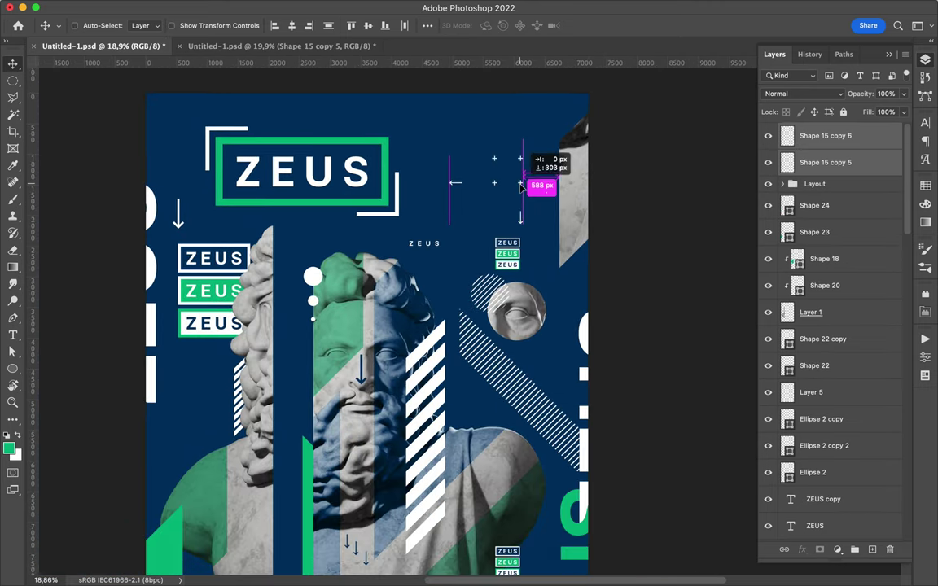